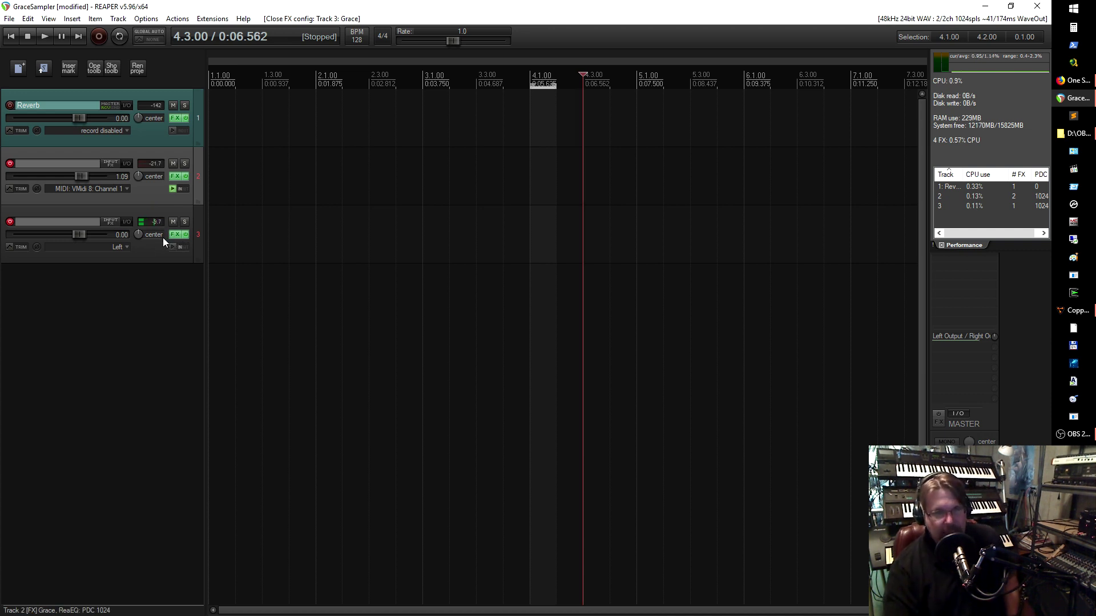
Step: Open the Grace plugin from track 3 in its own floating window and close the track's FX chain window
{"action": "left_click", "coordinate": [174, 234]}
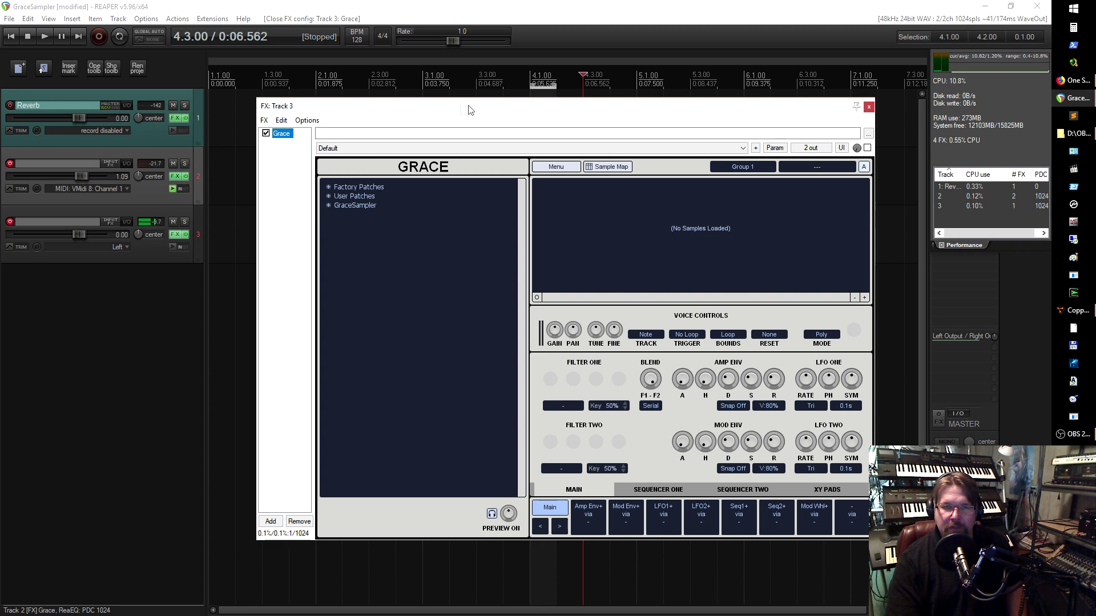
{"action": "left_click_drag", "start_coordinate": [472, 108], "coordinate": [438, 98]}
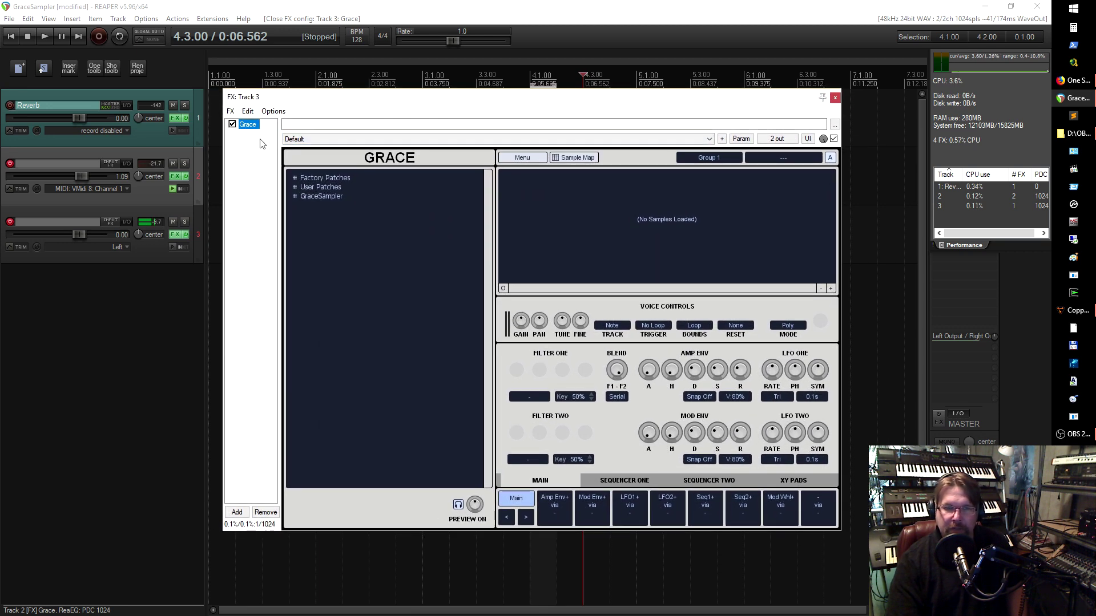
{"action": "double_click", "coordinate": [244, 126]}
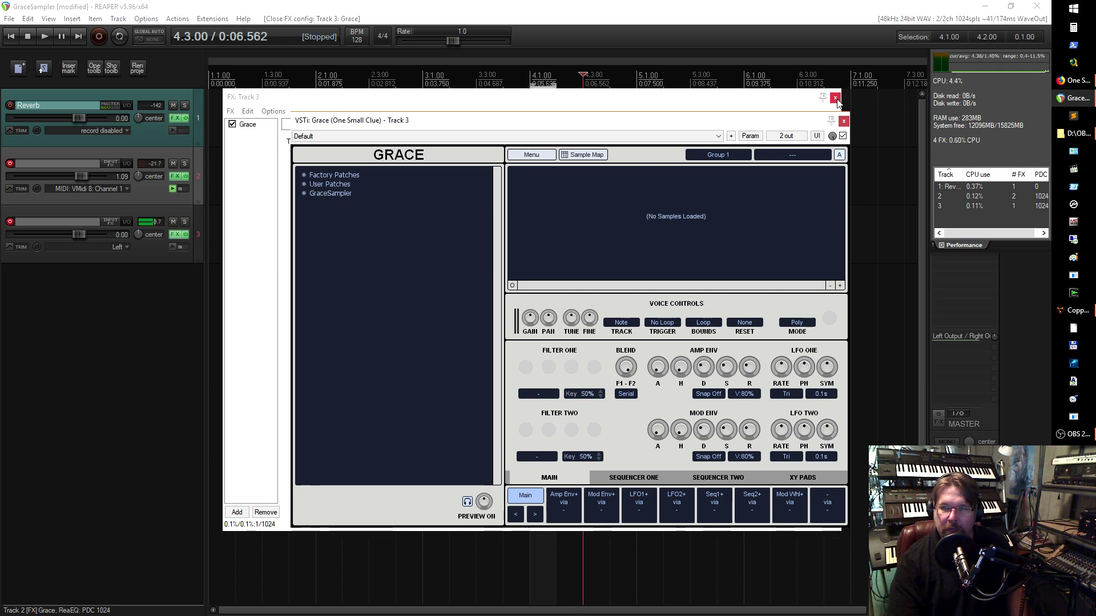
{"action": "left_click", "coordinate": [835, 97]}
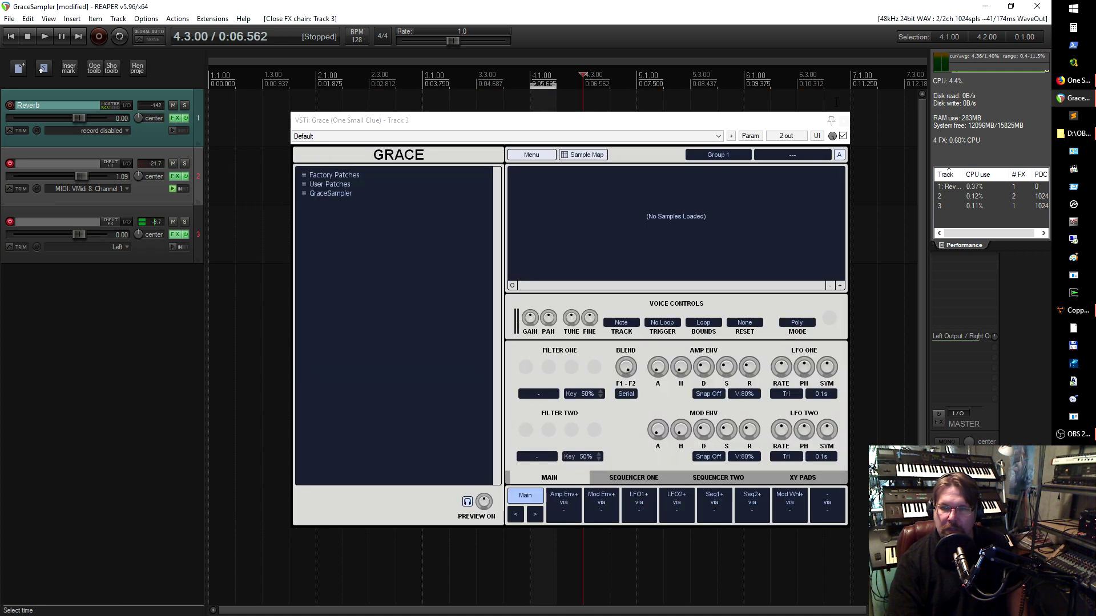
Step: Switch to the Firefox browser, examine the Grace: Sampler page on the One Small Clue site, and return to REAPER
{"action": "left_click", "coordinate": [1075, 81]}
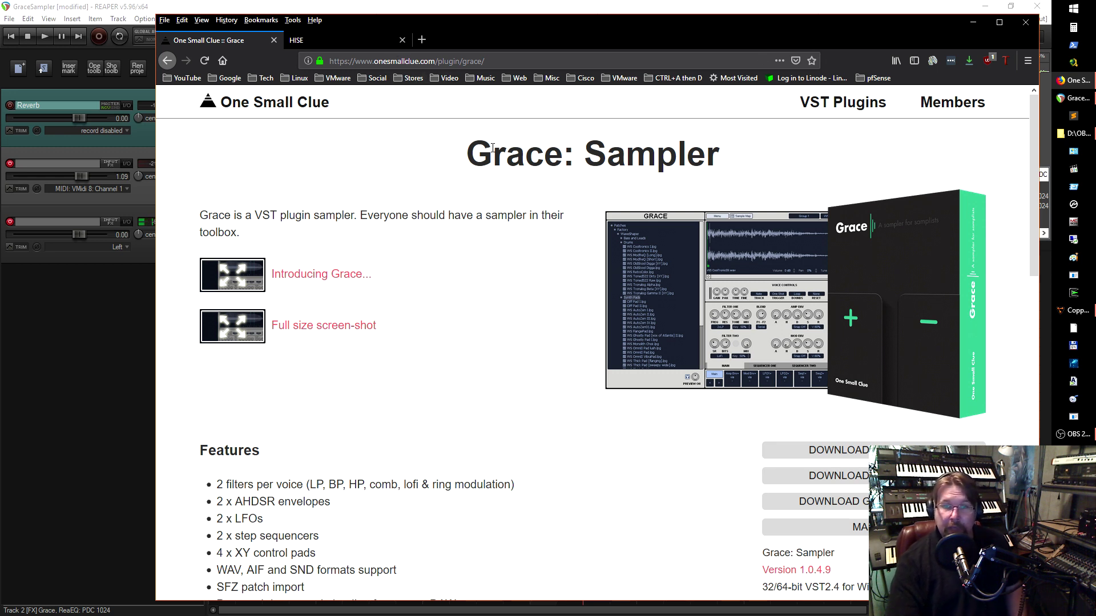
{"action": "left_click_drag", "start_coordinate": [476, 150], "coordinate": [746, 150]}
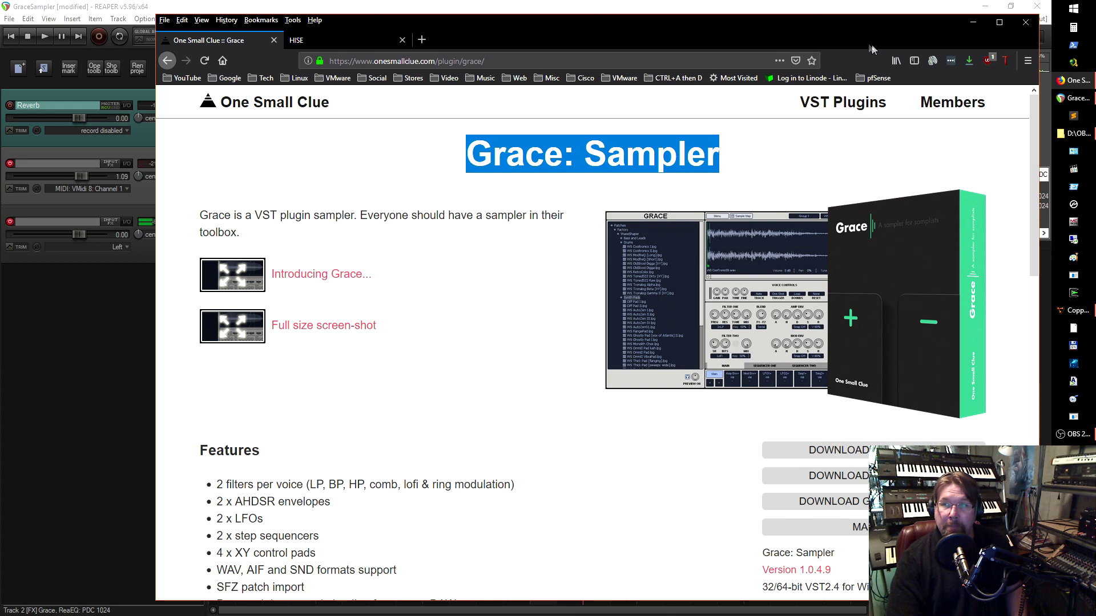
{"action": "left_click_drag", "start_coordinate": [858, 32], "coordinate": [854, 38]}
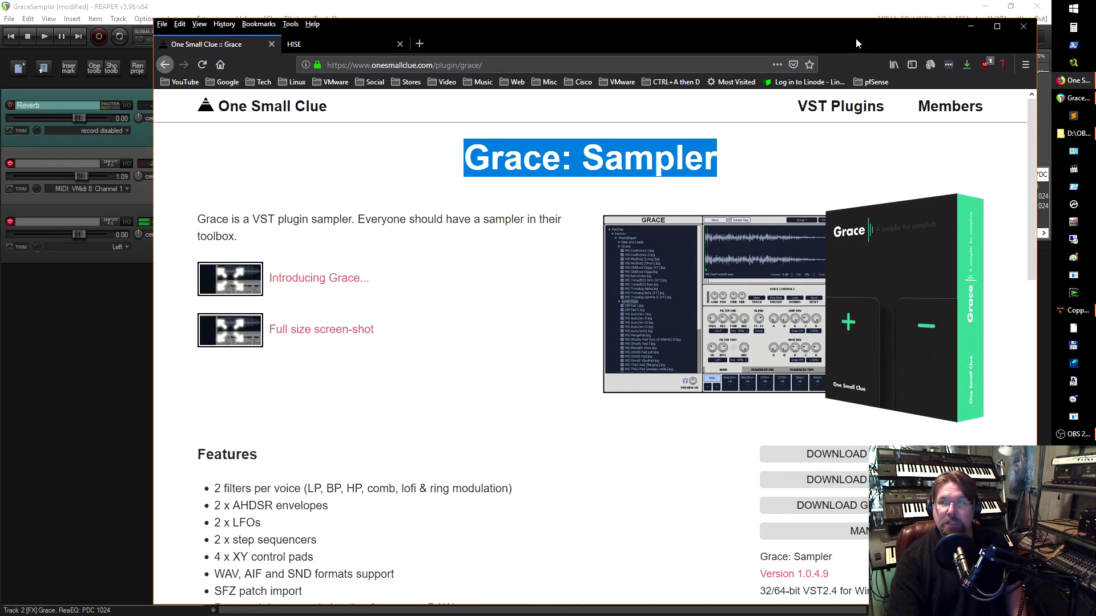
{"action": "left_click", "coordinate": [970, 27]}
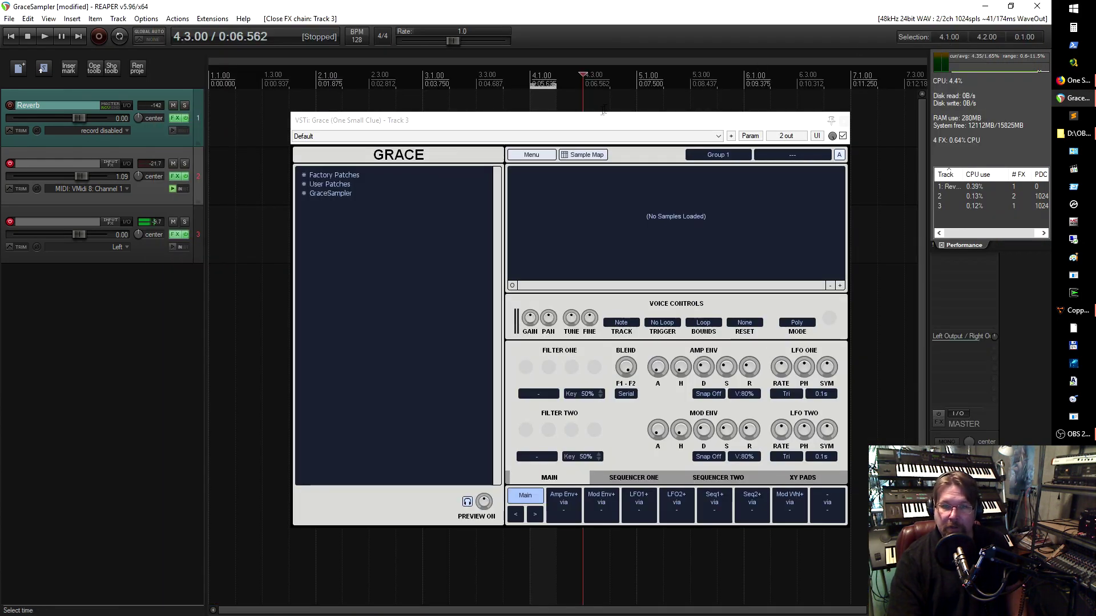
Step: Reposition the floating Grace window over the arrangement and highlight WS ClassicFMbass01.lpg in the patch browser
{"action": "left_click_drag", "start_coordinate": [607, 119], "coordinate": [589, 106]}
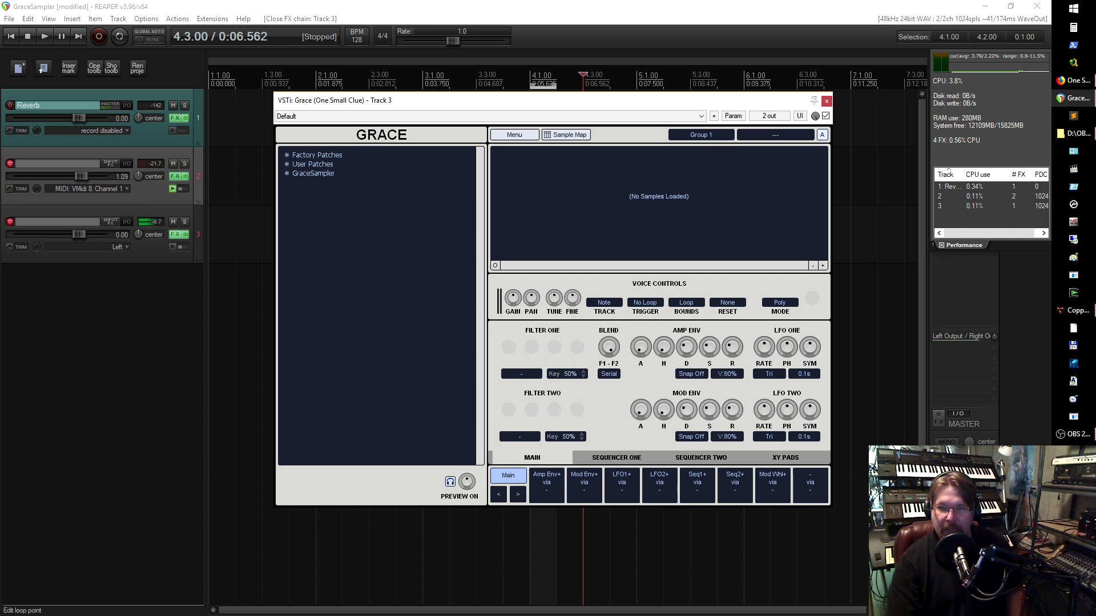
{"action": "mouse_move", "coordinate": [451, 103]}
{"action": "left_mouse_down"}
{"action": "mouse_move", "coordinate": [471, 115]}
{"action": "mouse_move", "coordinate": [429, 104]}
{"action": "left_mouse_up"}
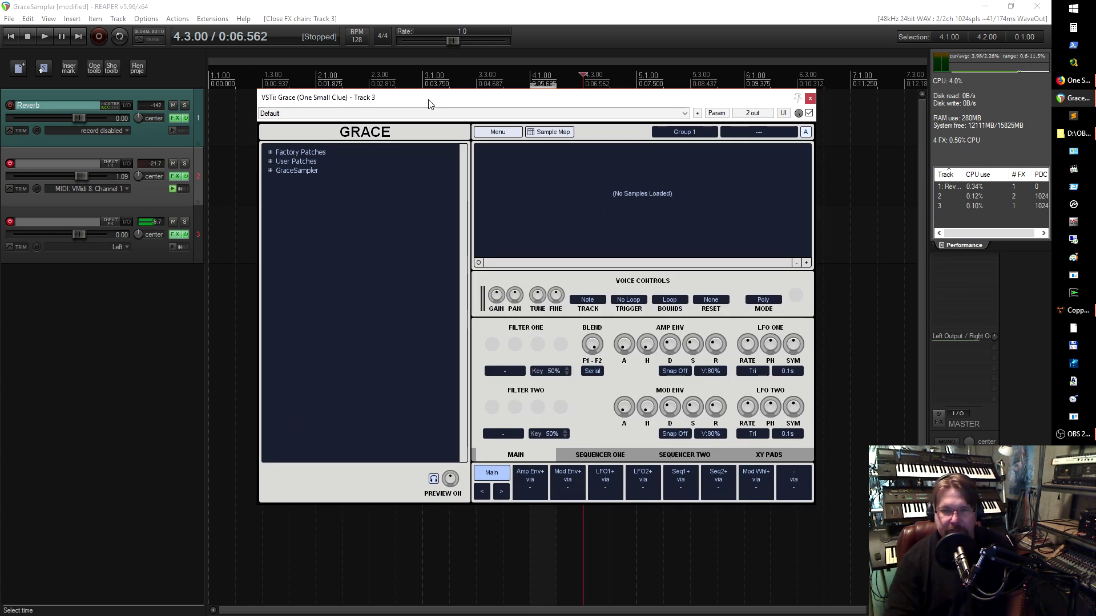
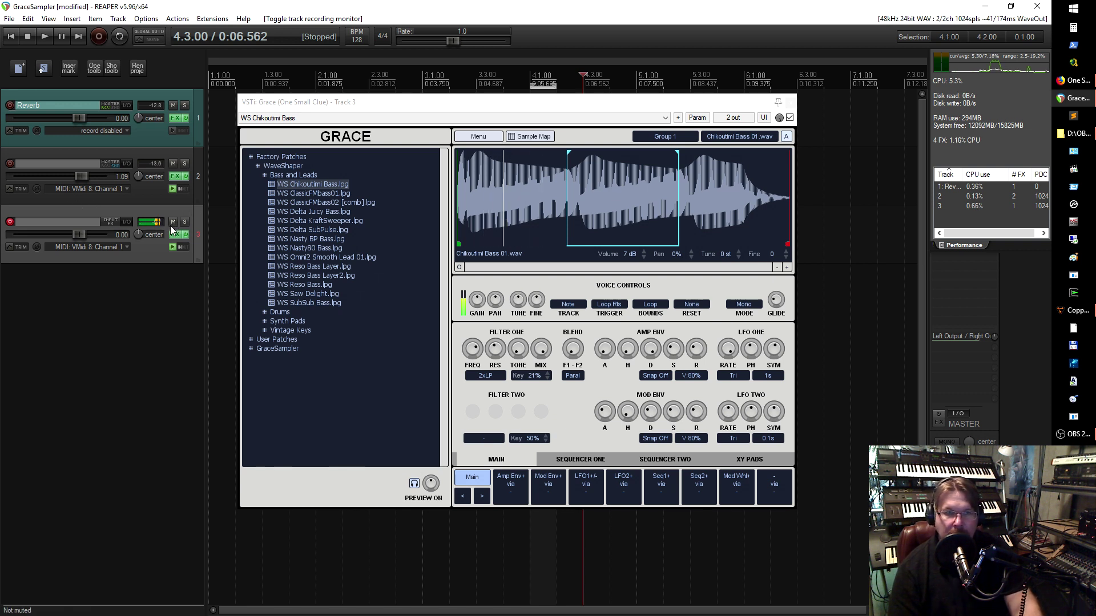
{"action": "left_click_drag", "start_coordinate": [444, 108], "coordinate": [493, 148]}
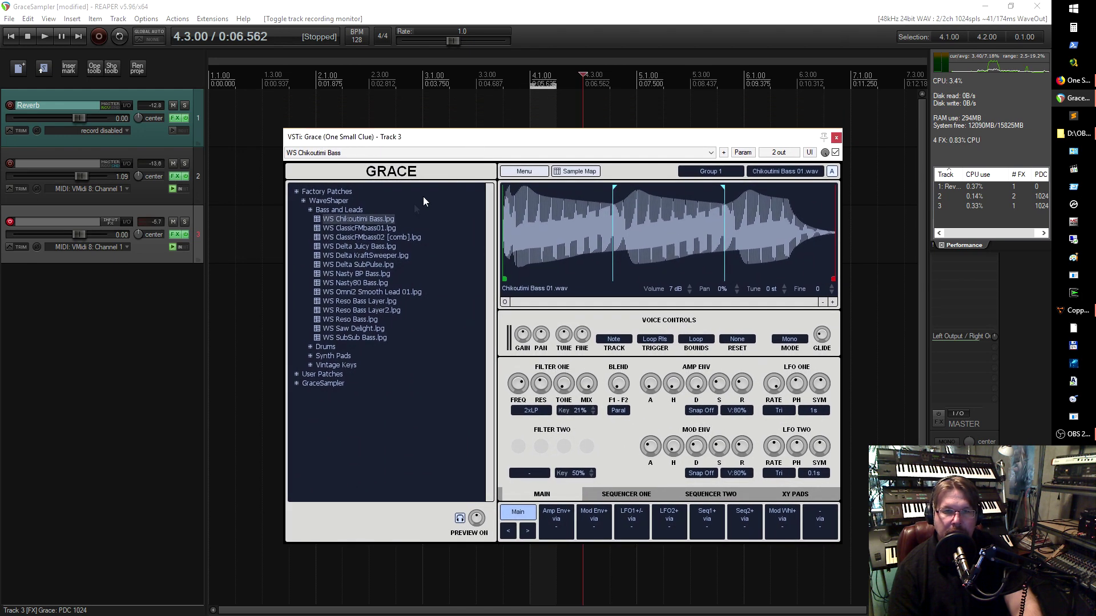
{"action": "left_click", "coordinate": [347, 231]}
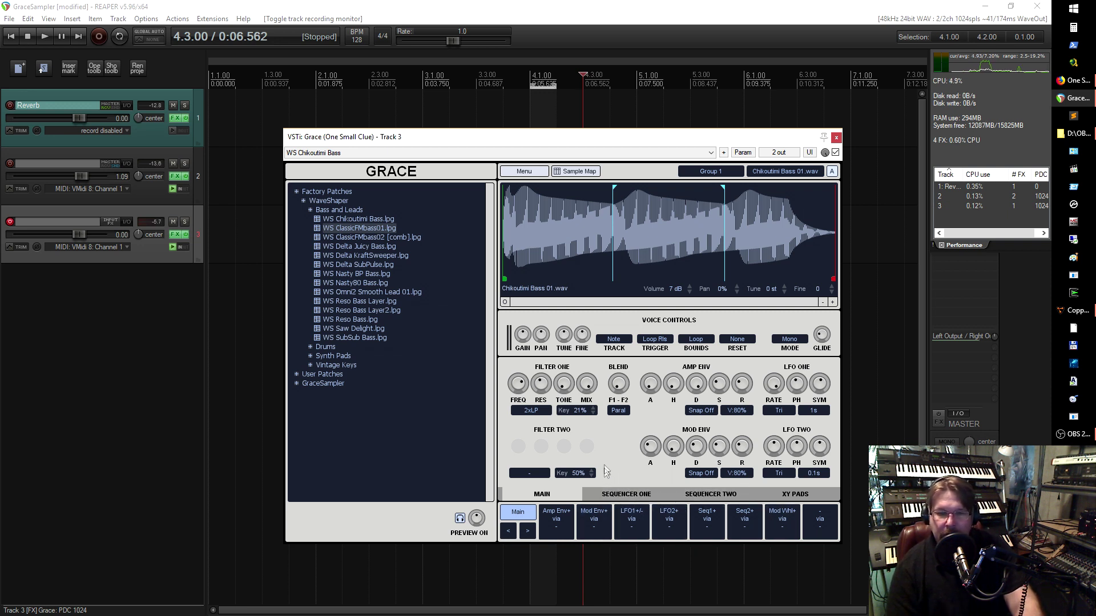
{"action": "left_click_drag", "start_coordinate": [591, 140], "coordinate": [563, 90]}
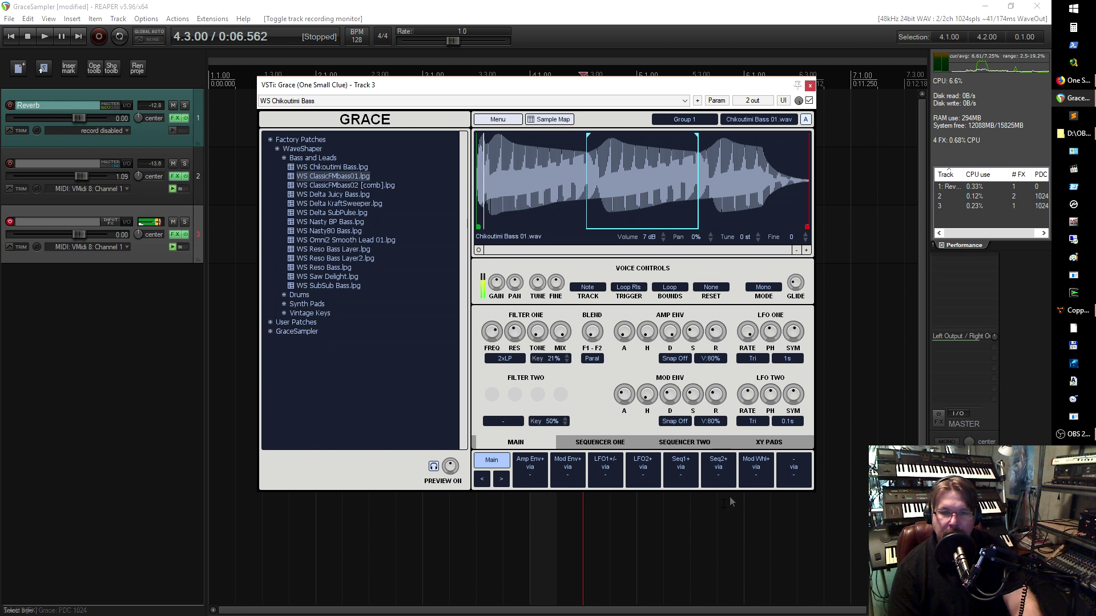
Step: Assign LFO1 modulation to the Filter One frequency and review that slot's Mod Source and Mod Via options
{"action": "left_click", "coordinate": [605, 468]}
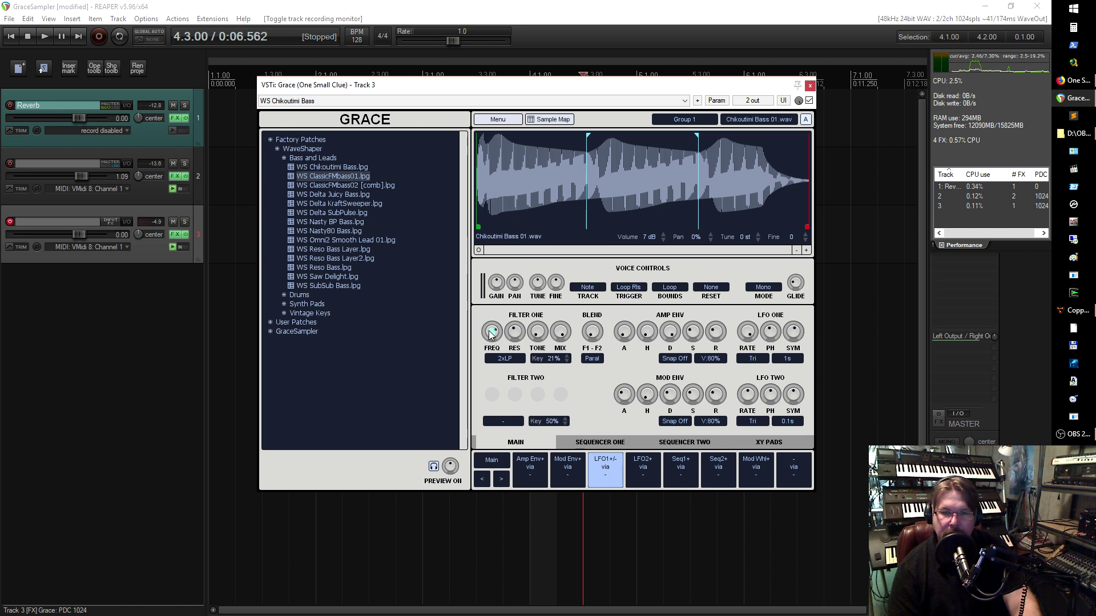
{"action": "left_click_drag", "start_coordinate": [488, 334], "coordinate": [486, 331]}
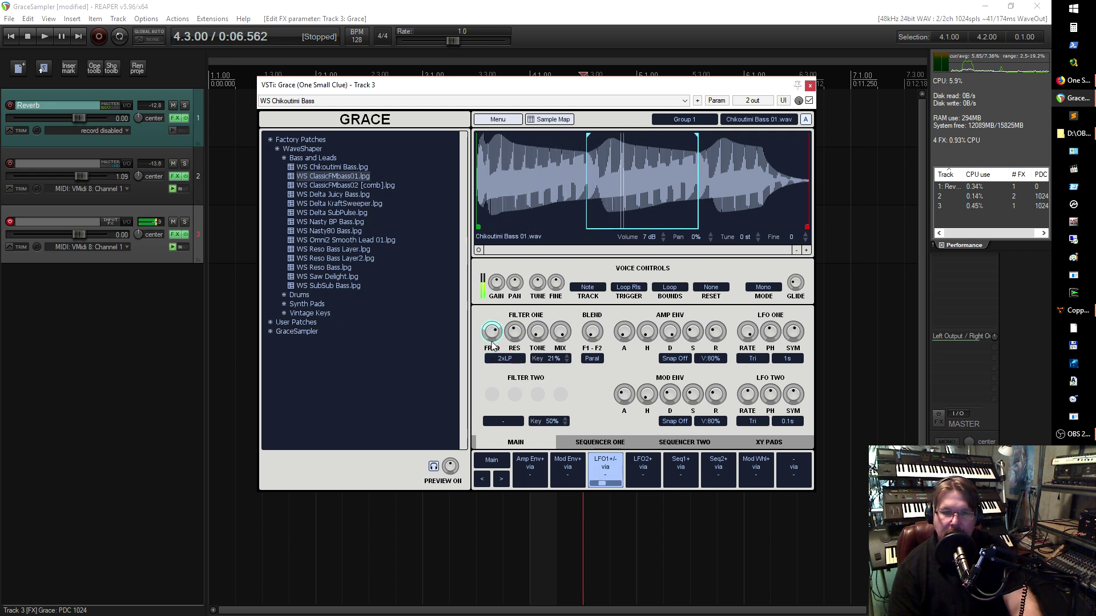
{"action": "right_click", "coordinate": [604, 468]}
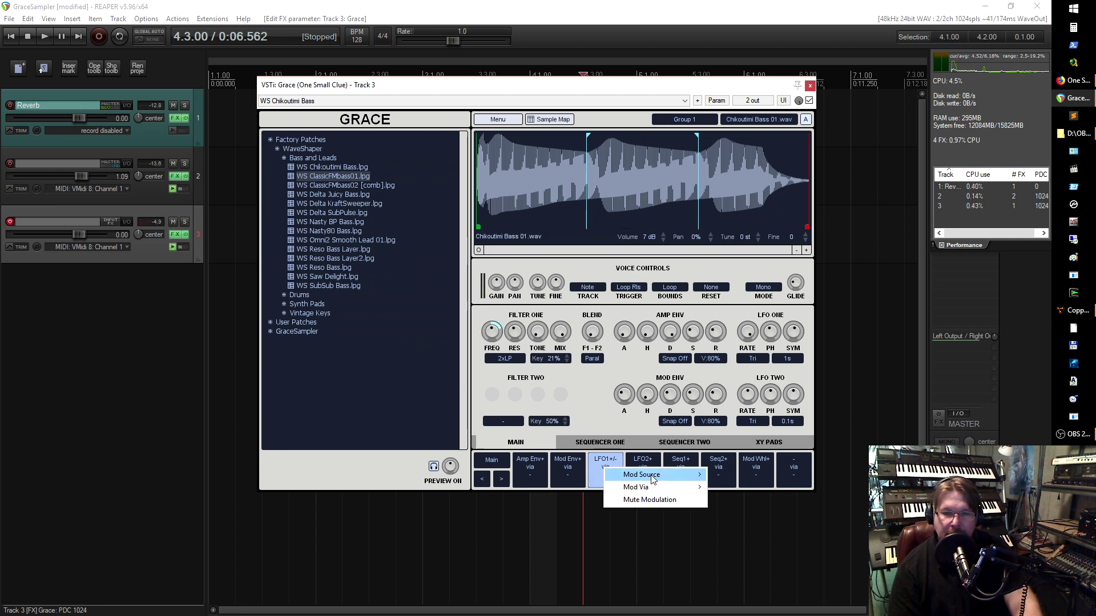
{"action": "mouse_move", "coordinate": [653, 479]}
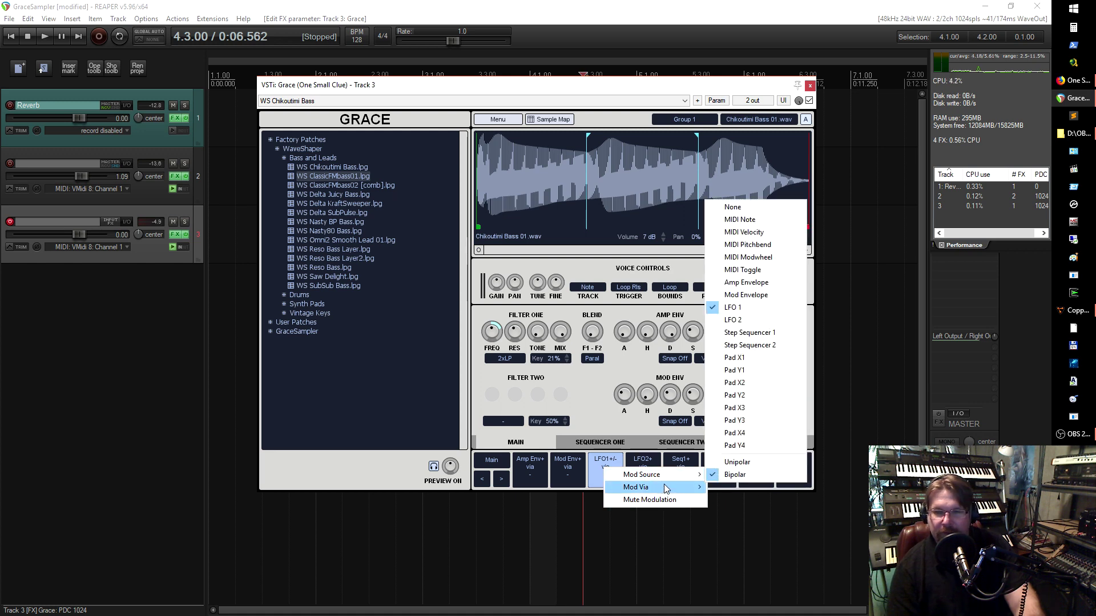
{"action": "mouse_move", "coordinate": [706, 484]}
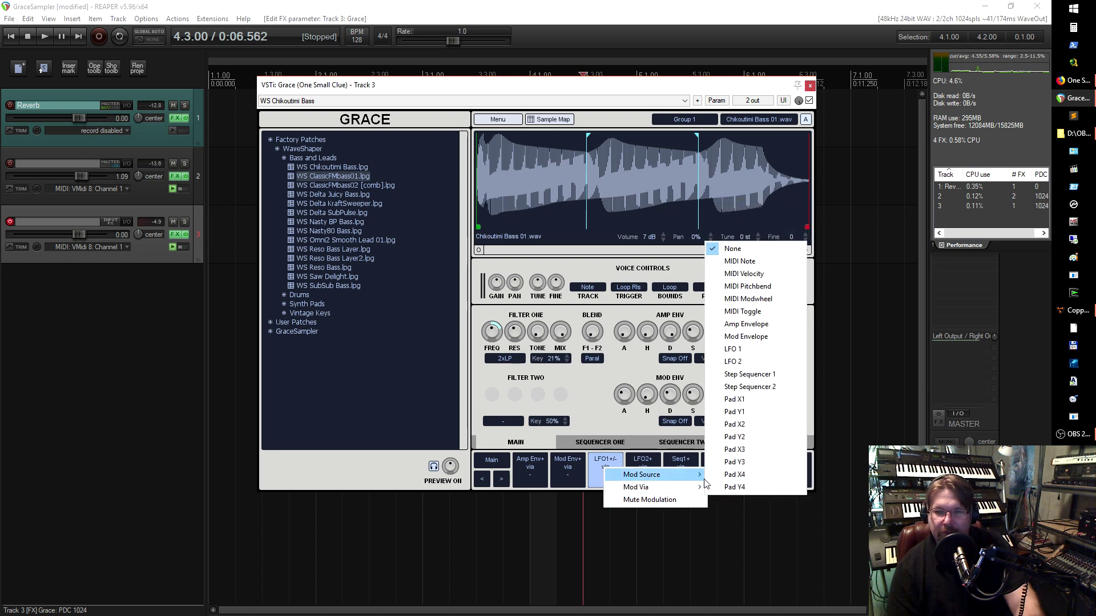
{"action": "left_click", "coordinate": [588, 412]}
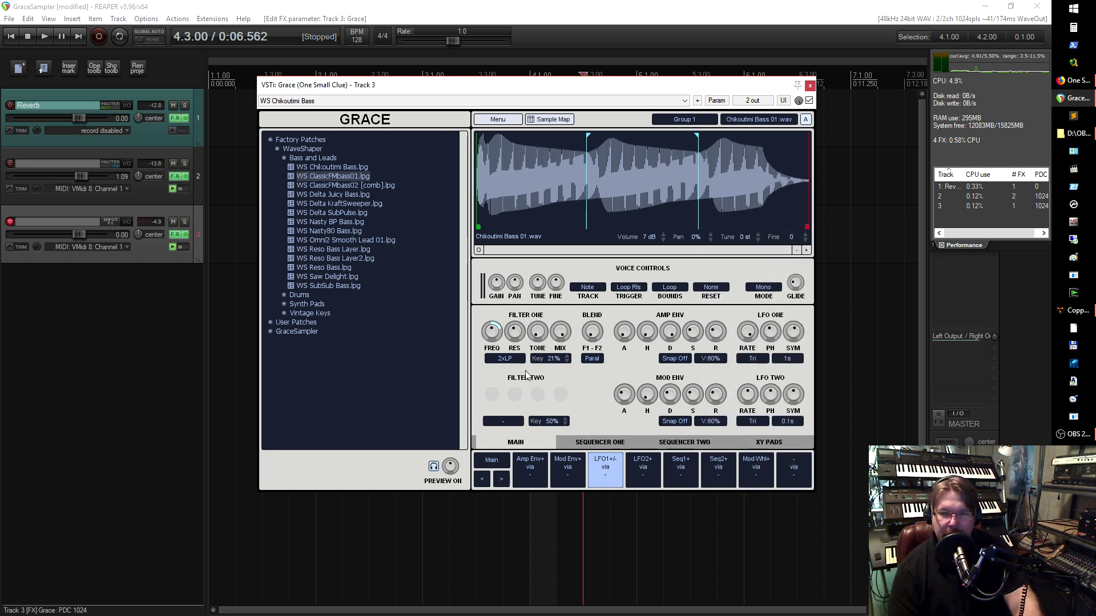
Step: Set the LFO One rate unit to the tempo-synced 1/8 division
{"action": "mouse_move", "coordinate": [748, 334]}
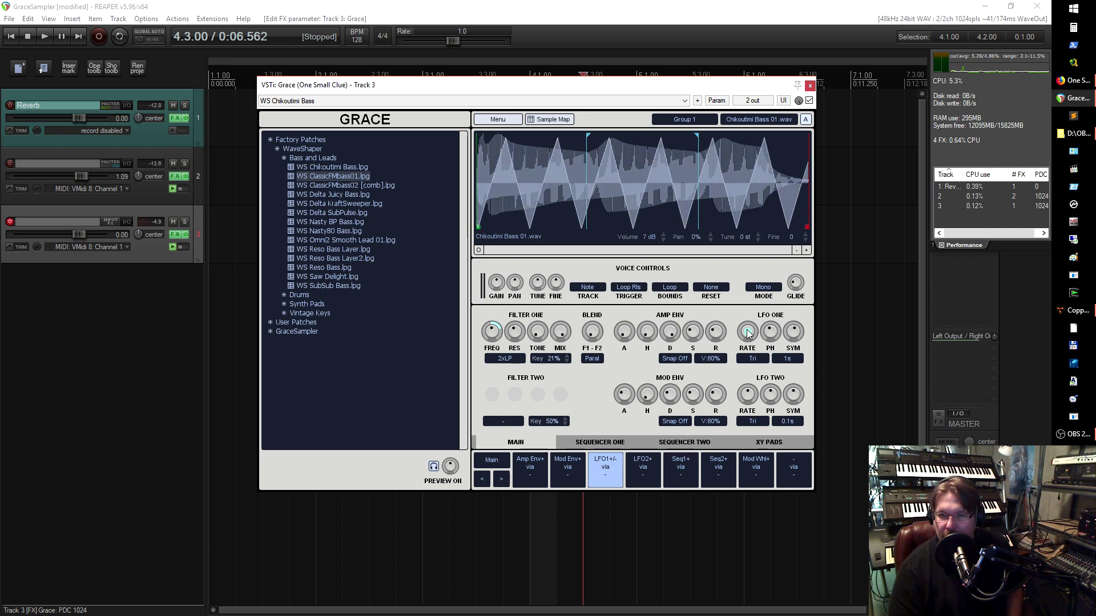
{"action": "left_click", "coordinate": [755, 358]}
{"action": "left_click", "coordinate": [746, 368]}
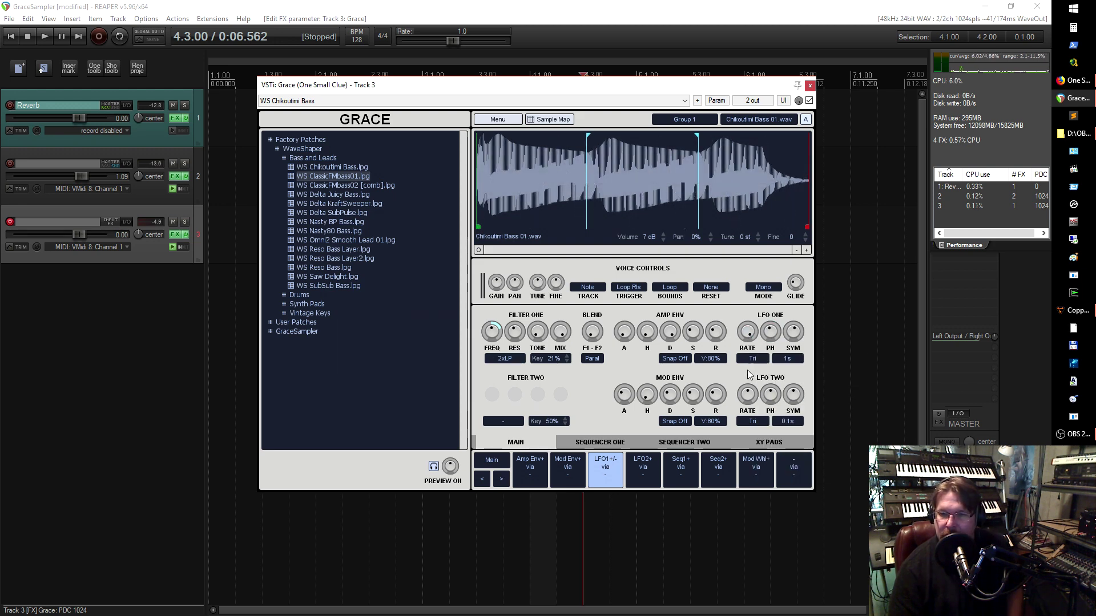
{"action": "left_click", "coordinate": [793, 361]}
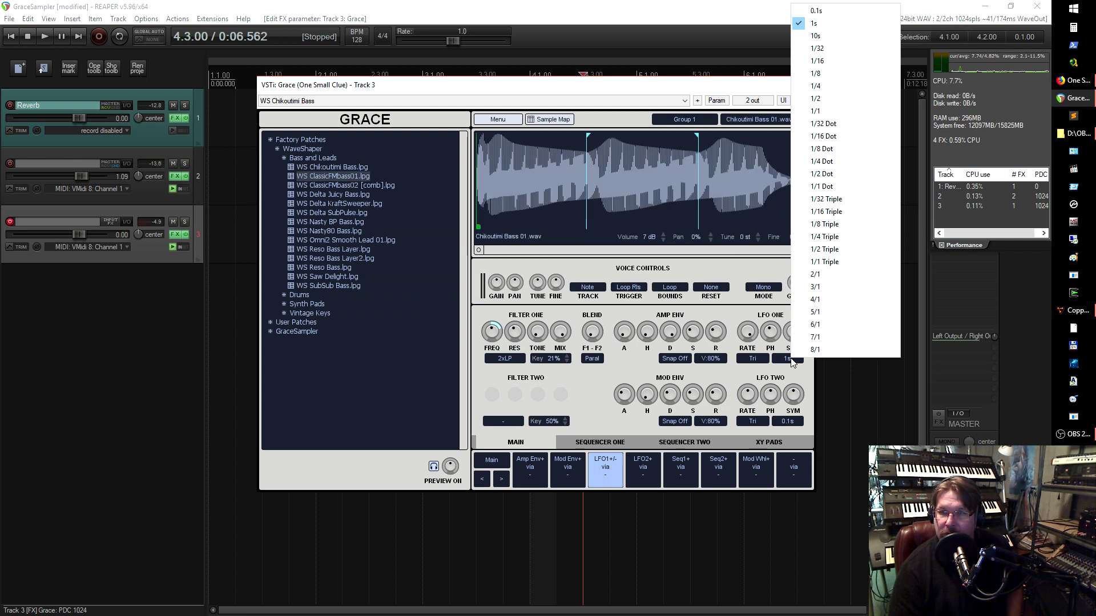
{"action": "left_click", "coordinate": [815, 73]}
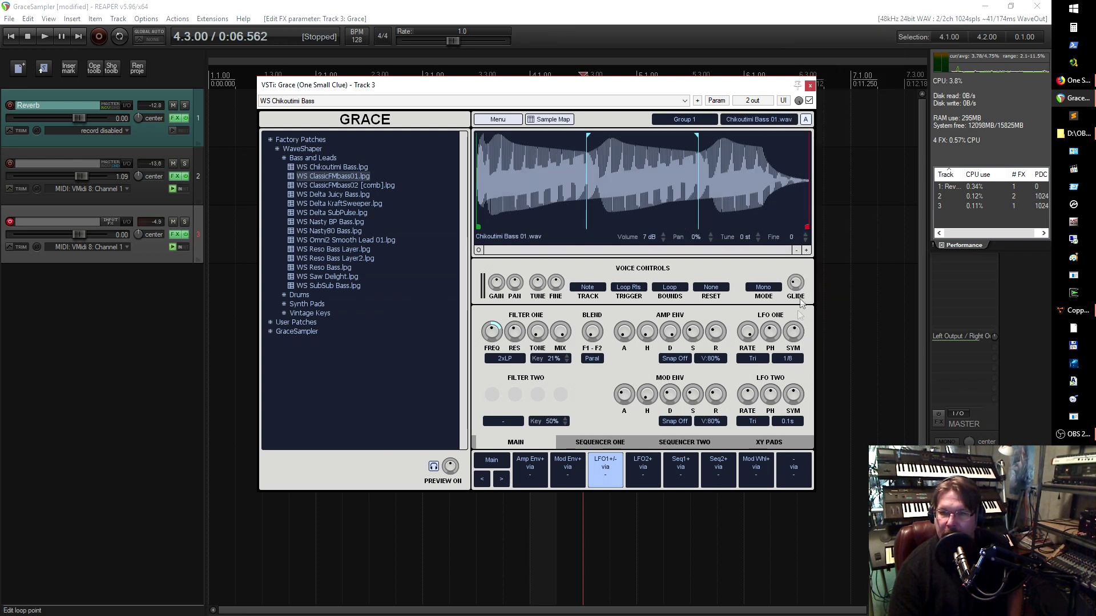
Step: Adjust the LFO1 modulation depth on the Filter One frequency and return the knobs to Main editing
{"action": "mouse_move", "coordinate": [771, 332]}
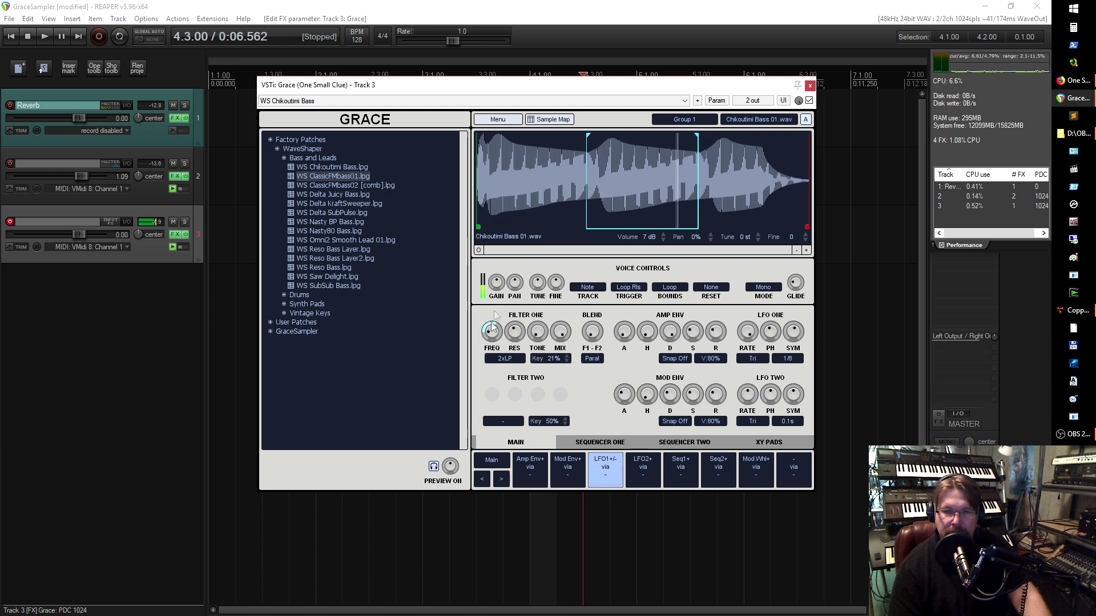
{"action": "left_click_drag", "start_coordinate": [494, 315], "coordinate": [489, 297]}
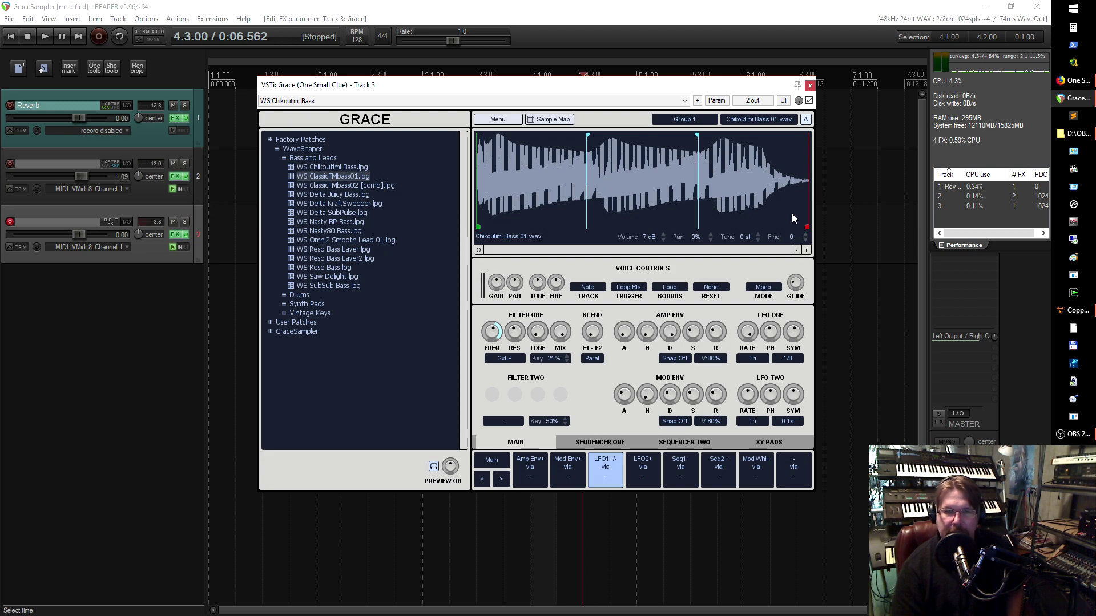
{"action": "mouse_move", "coordinate": [612, 88]}
{"action": "left_mouse_down"}
{"action": "mouse_move", "coordinate": [637, 94]}
{"action": "mouse_move", "coordinate": [624, 106]}
{"action": "mouse_move", "coordinate": [587, 69]}
{"action": "mouse_move", "coordinate": [609, 78]}
{"action": "left_mouse_up"}
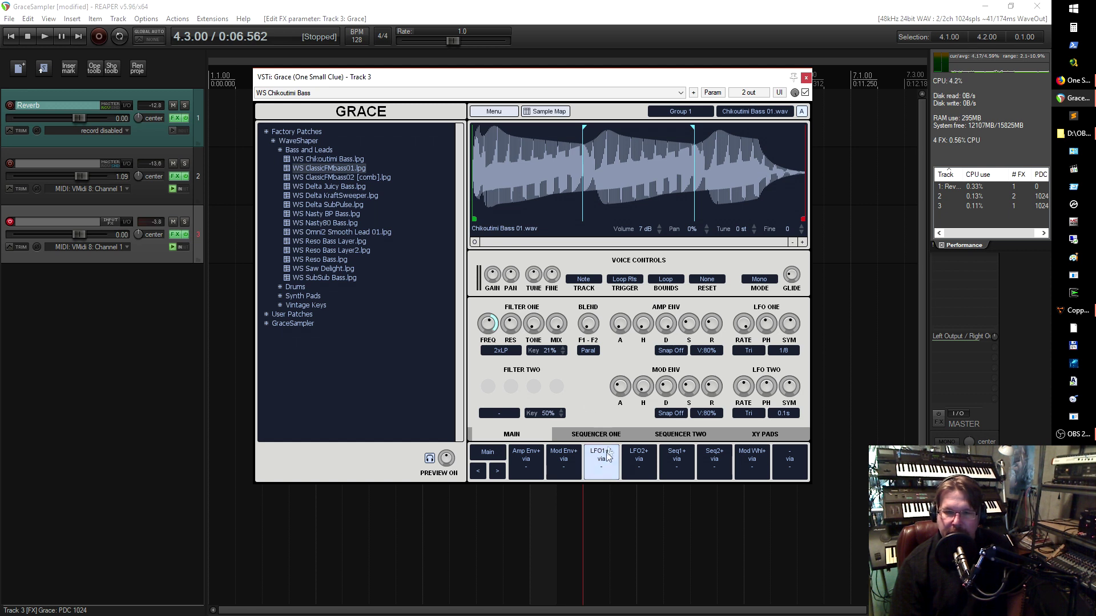
{"action": "mouse_move", "coordinate": [589, 327]}
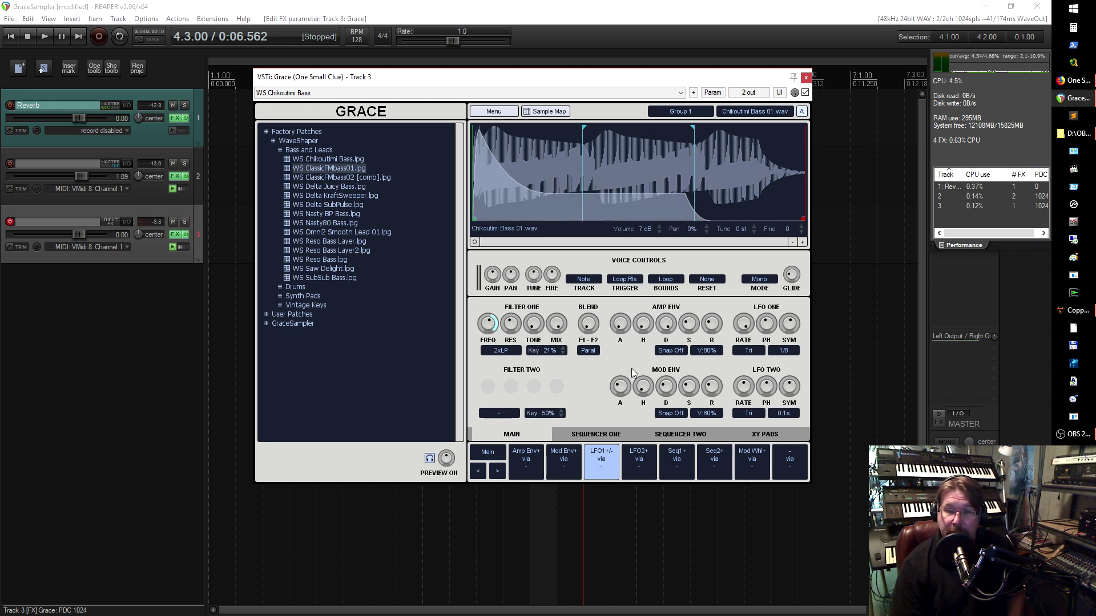
{"action": "left_click", "coordinate": [488, 452]}
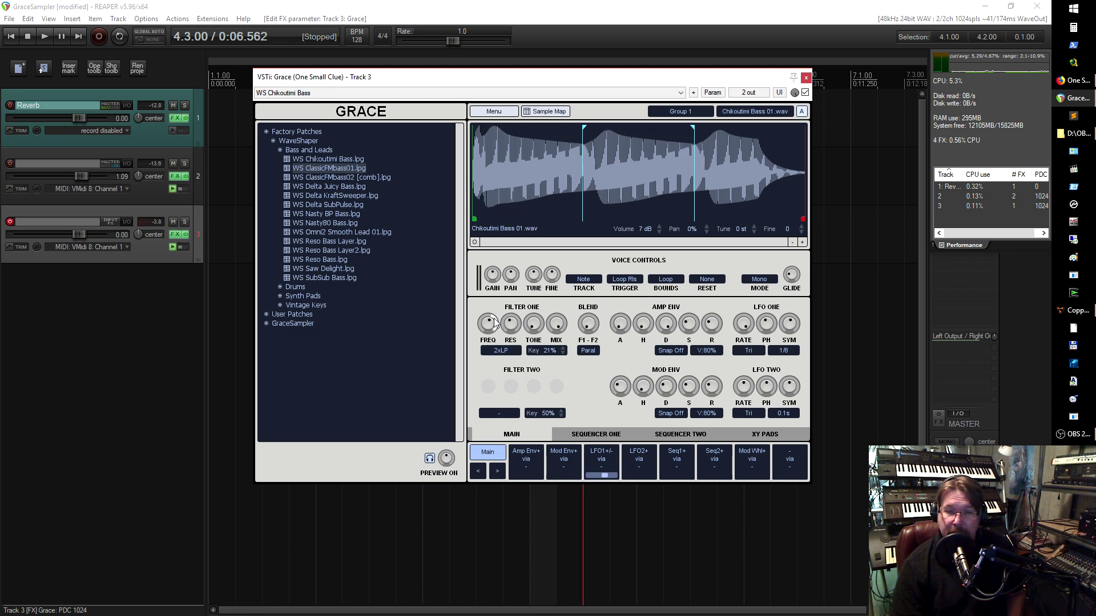
Step: Examine the key group options for Group 1
{"action": "mouse_move", "coordinate": [644, 323]}
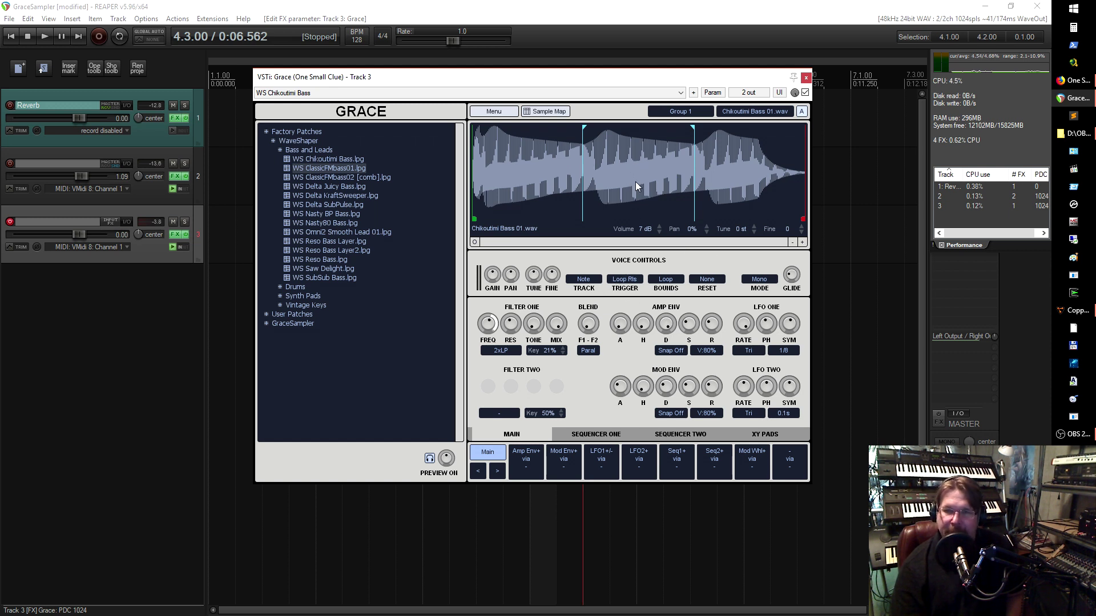
{"action": "left_click", "coordinate": [682, 112]}
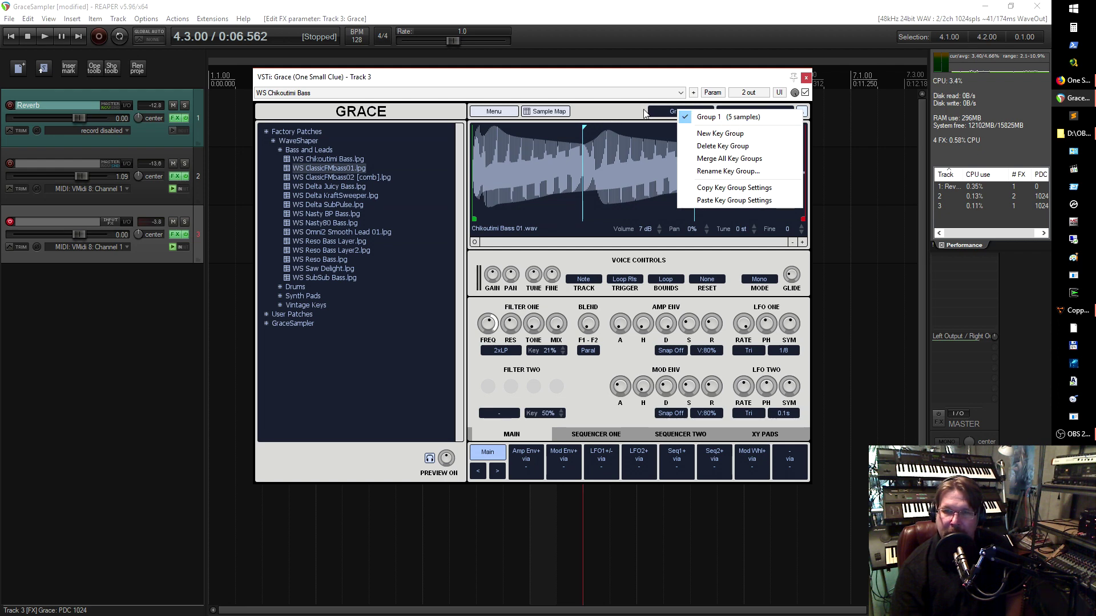
{"action": "left_click", "coordinate": [624, 120]}
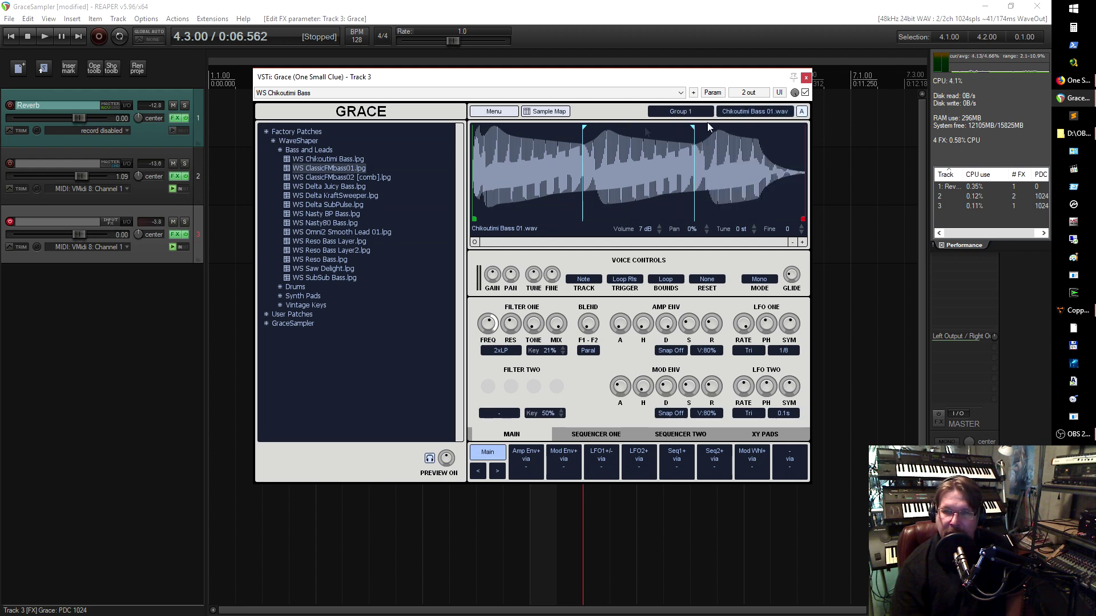
Step: Open the sample map and inspect the individual key zones, finishing on the Chikoutimi Bass 05.wav zone
{"action": "left_click", "coordinate": [545, 113]}
{"action": "left_click", "coordinate": [736, 329]}
{"action": "left_click", "coordinate": [543, 343]}
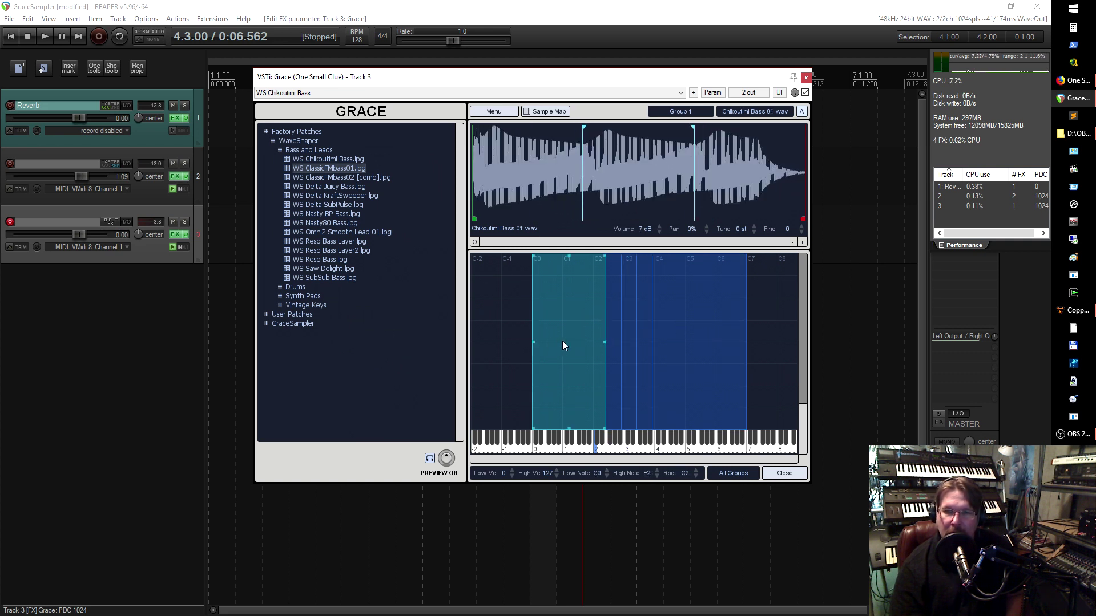
{"action": "left_click", "coordinate": [613, 364]}
{"action": "left_click", "coordinate": [667, 349]}
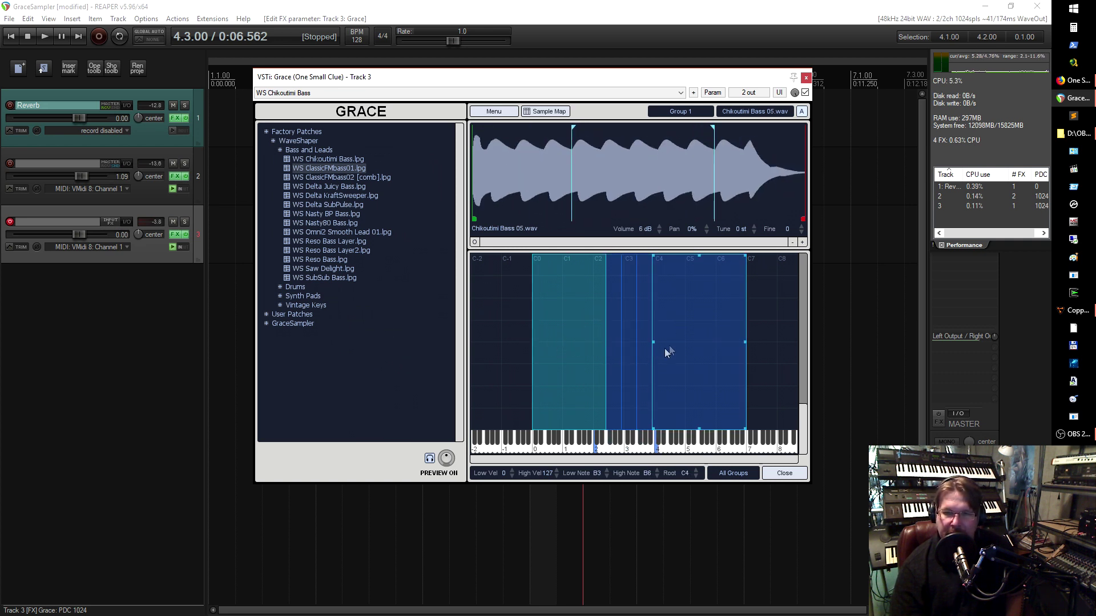
{"action": "left_click", "coordinate": [681, 341]}
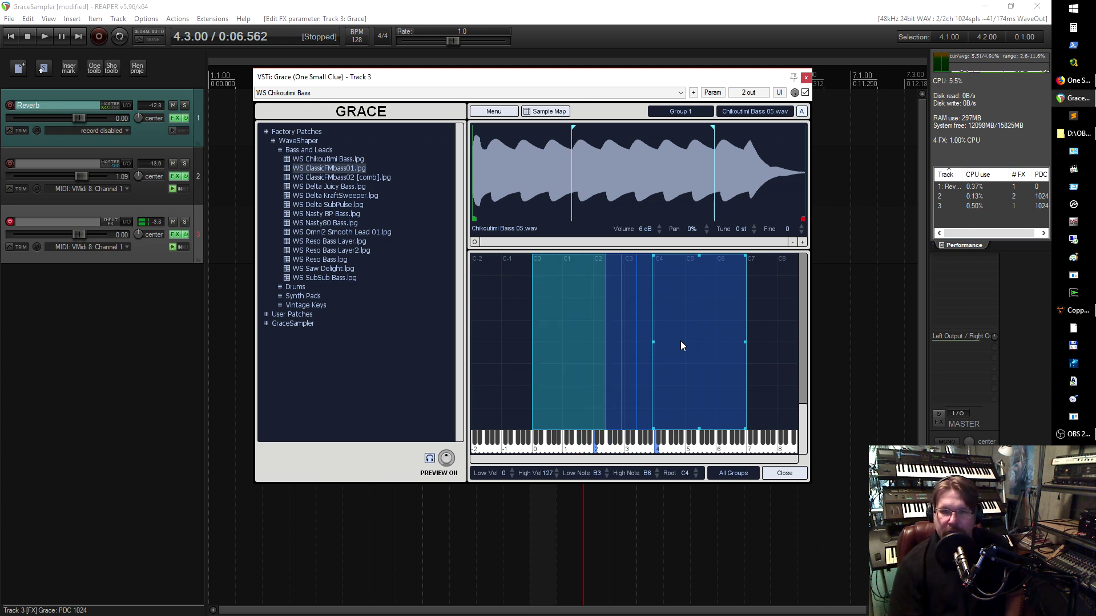
Step: Inspect the Chikoutimi Bass 01.wav zone, check the main controls, and reselect the Chikoutimi Bass 05.wav zone in the sample map
{"action": "left_click", "coordinate": [558, 323]}
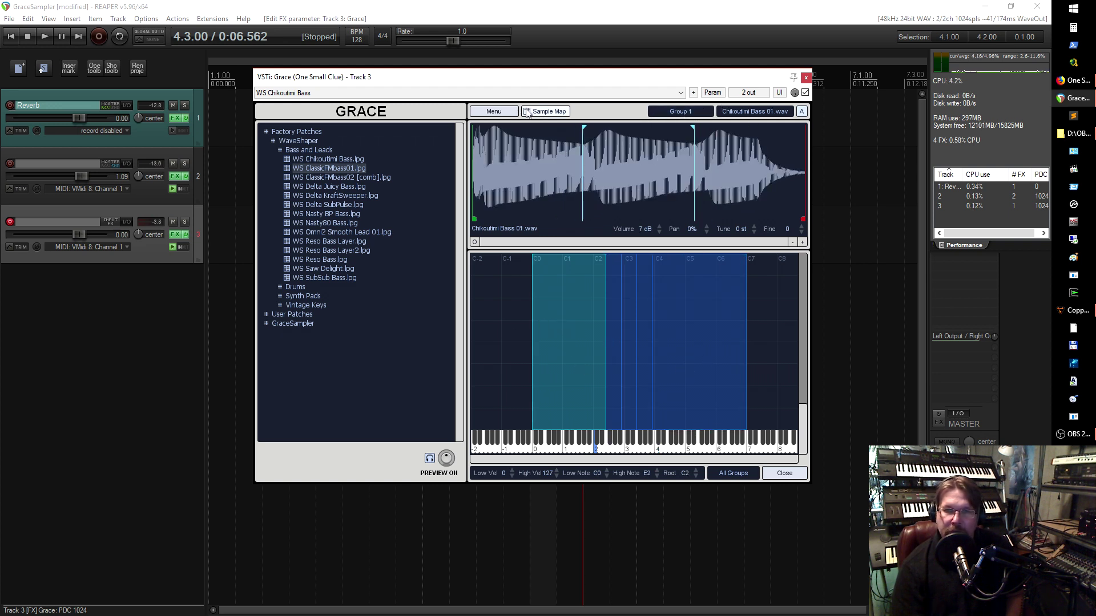
{"action": "left_click", "coordinate": [544, 114]}
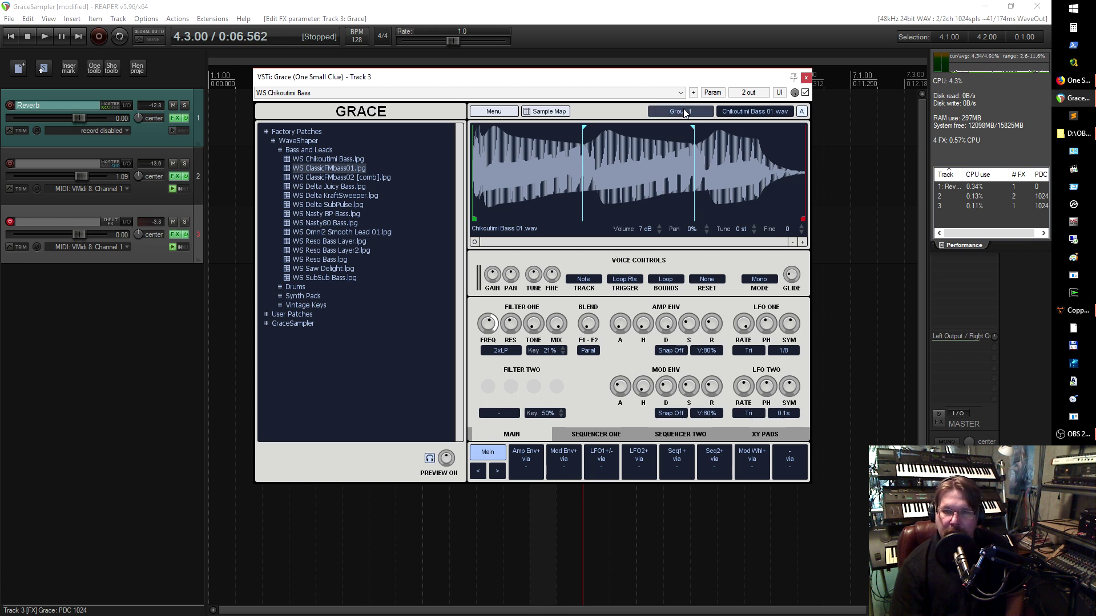
{"action": "left_click", "coordinate": [546, 111]}
{"action": "left_click", "coordinate": [708, 296]}
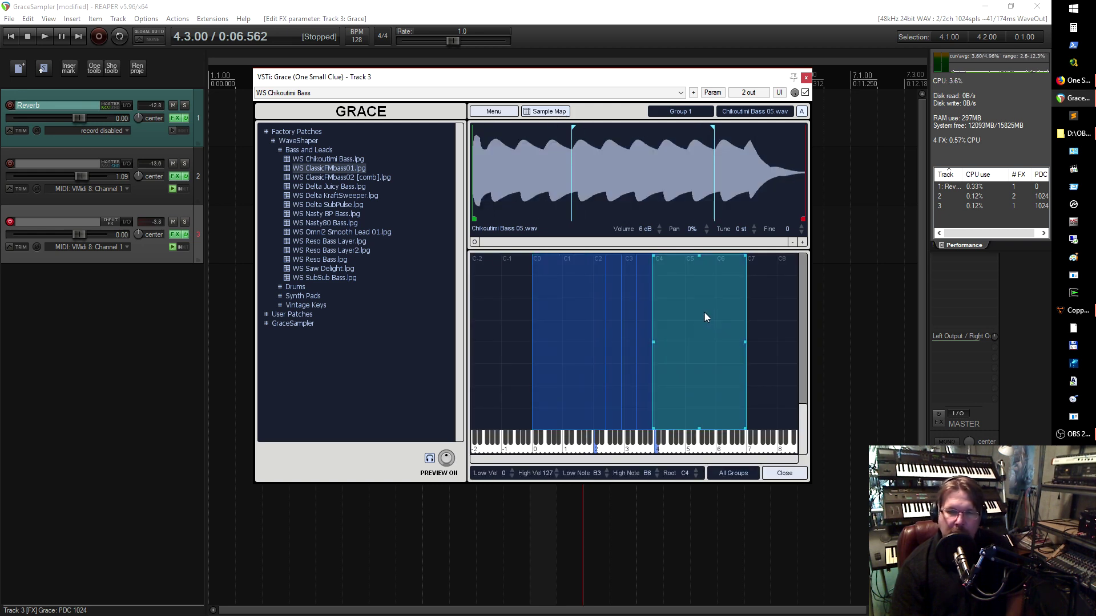
Step: Create a new key group, move the Chikoutimi Bass 05.wav region into Group 2, and close the sample map
{"action": "left_click", "coordinate": [677, 113]}
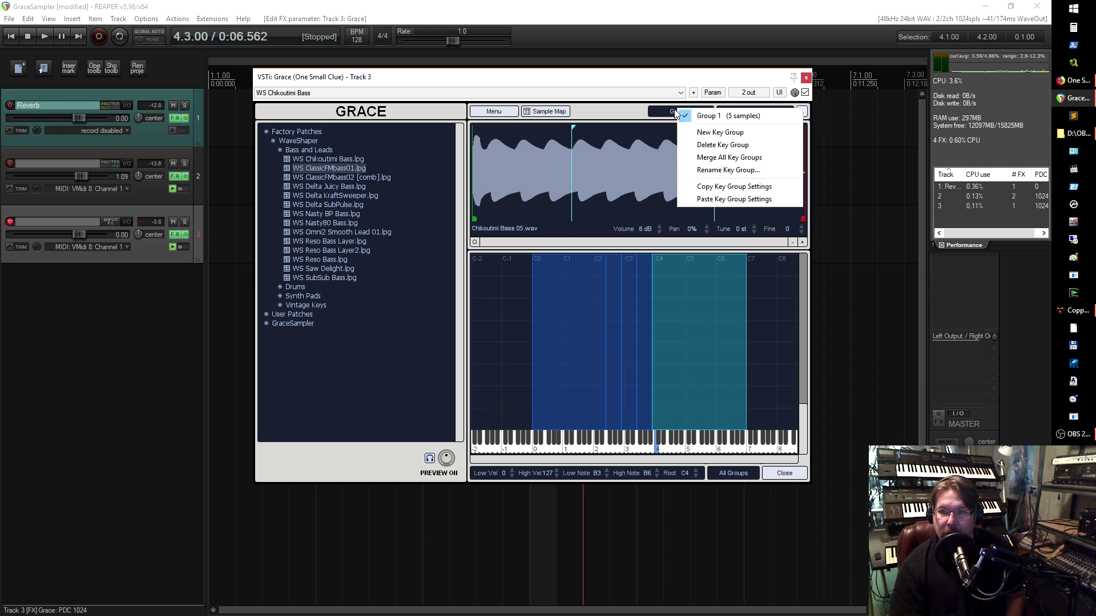
{"action": "left_click", "coordinate": [714, 136]}
{"action": "left_click", "coordinate": [718, 281]}
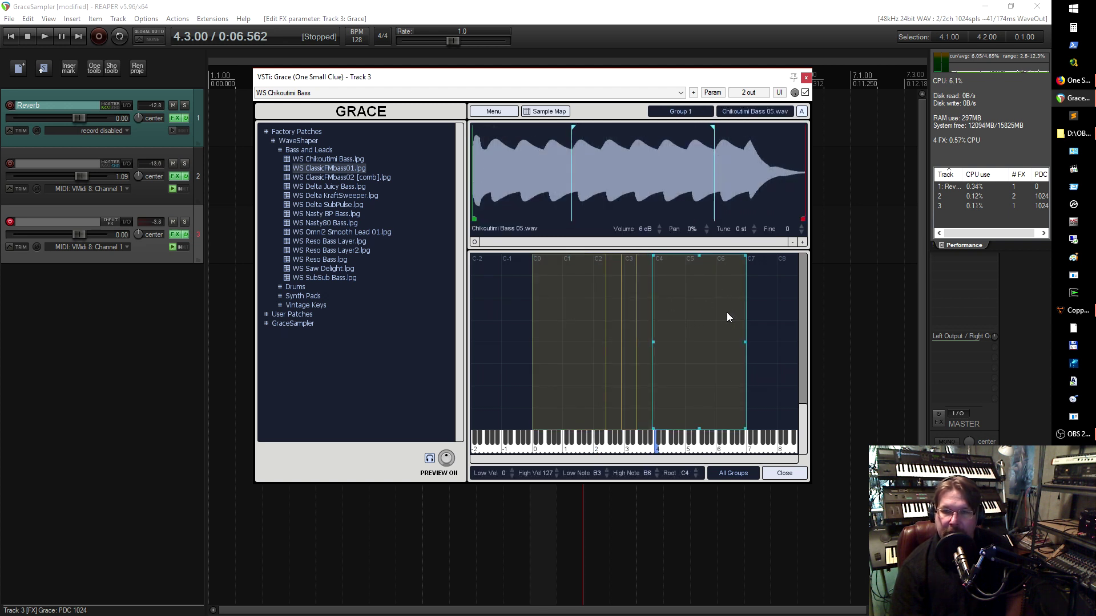
{"action": "left_click", "coordinate": [706, 323]}
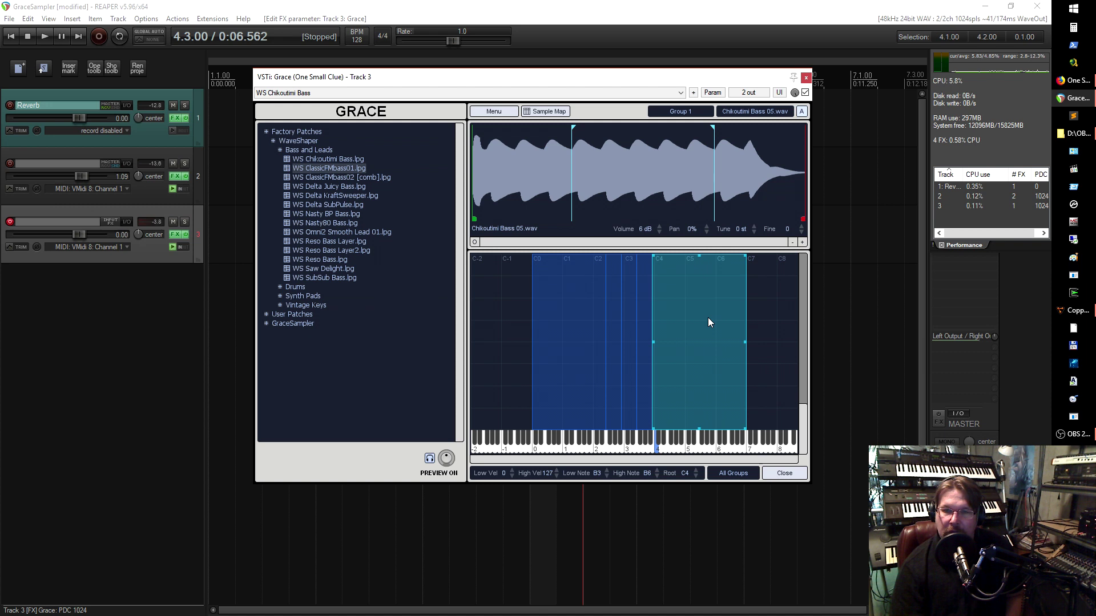
{"action": "right_click", "coordinate": [707, 323]}
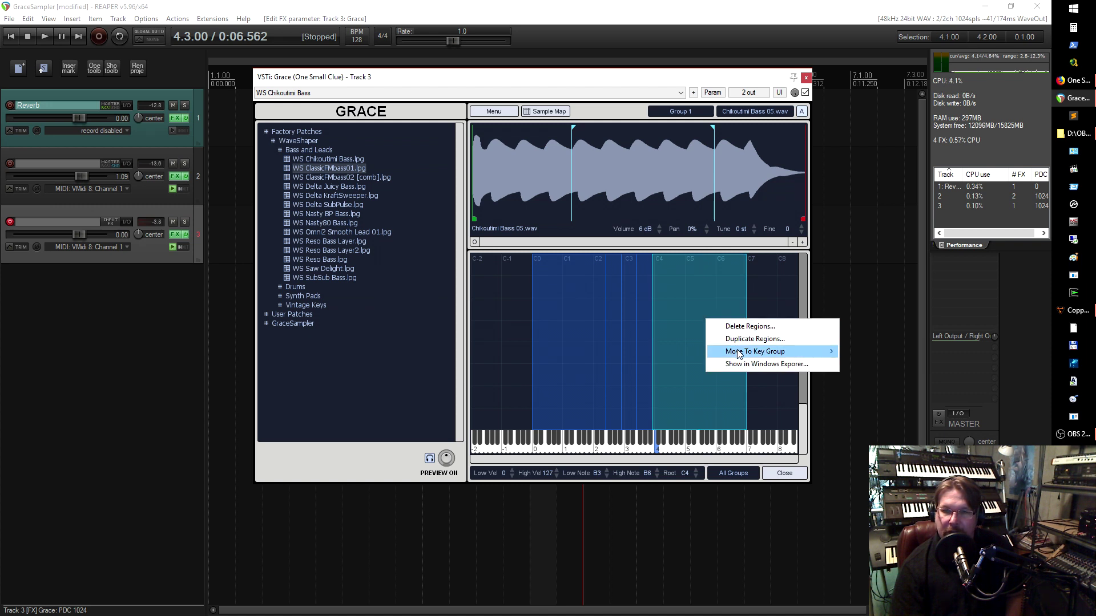
{"action": "mouse_move", "coordinate": [750, 353]}
{"action": "left_click", "coordinate": [868, 364]}
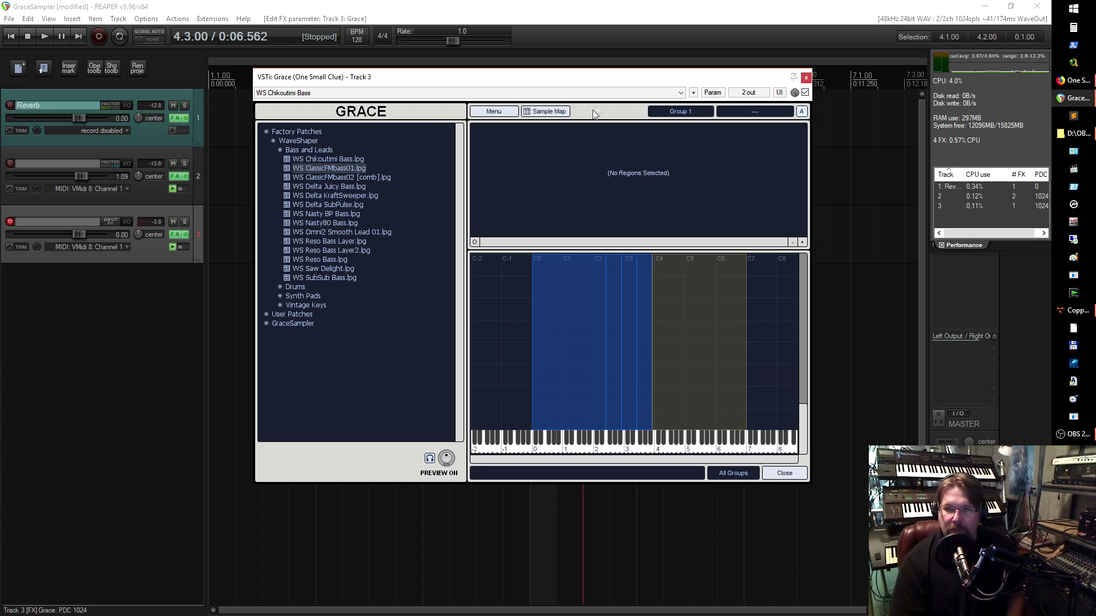
{"action": "left_click", "coordinate": [548, 112]}
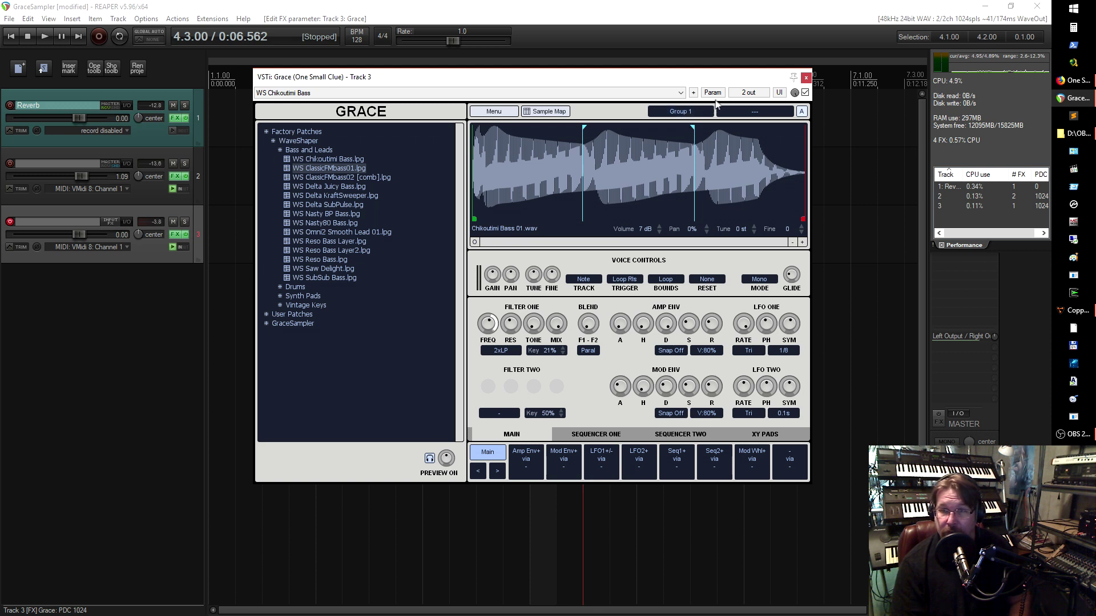
Step: Browse the samples of both key groups, viewing Chikoutimi Bass 01.wav and 02.wav in Group 1 and finishing on 05.wav in Group 2
{"action": "left_click", "coordinate": [727, 113]}
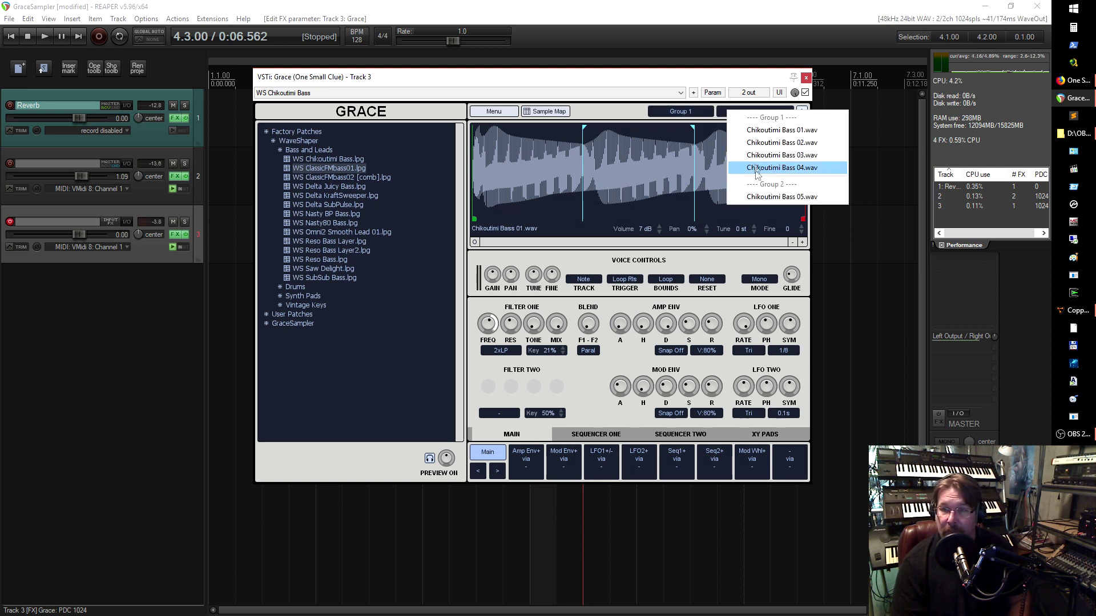
{"action": "left_click", "coordinate": [760, 197]}
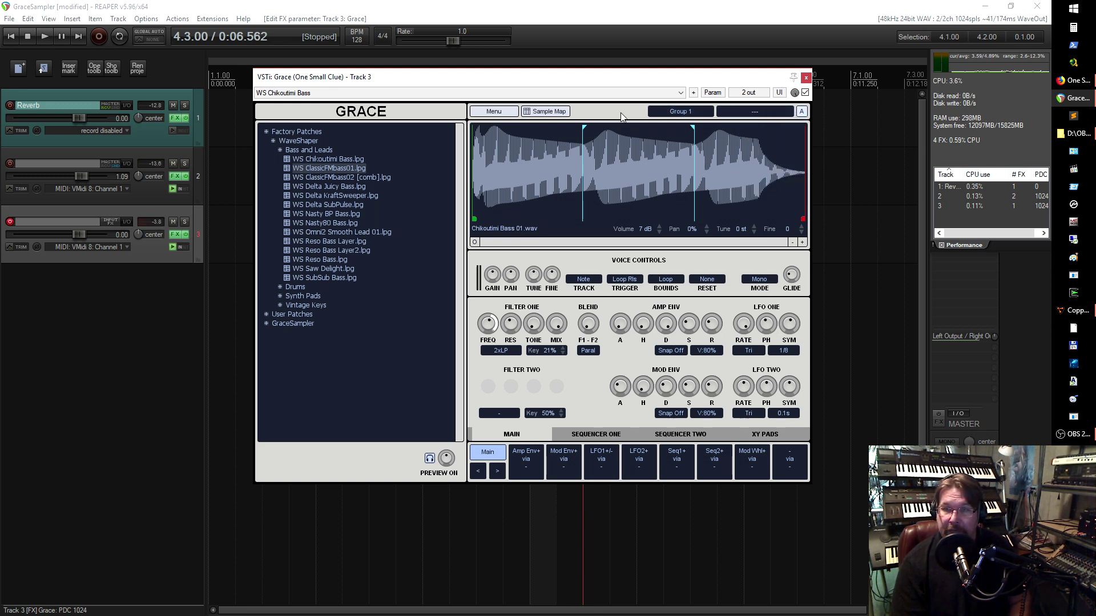
{"action": "left_click", "coordinate": [742, 113]}
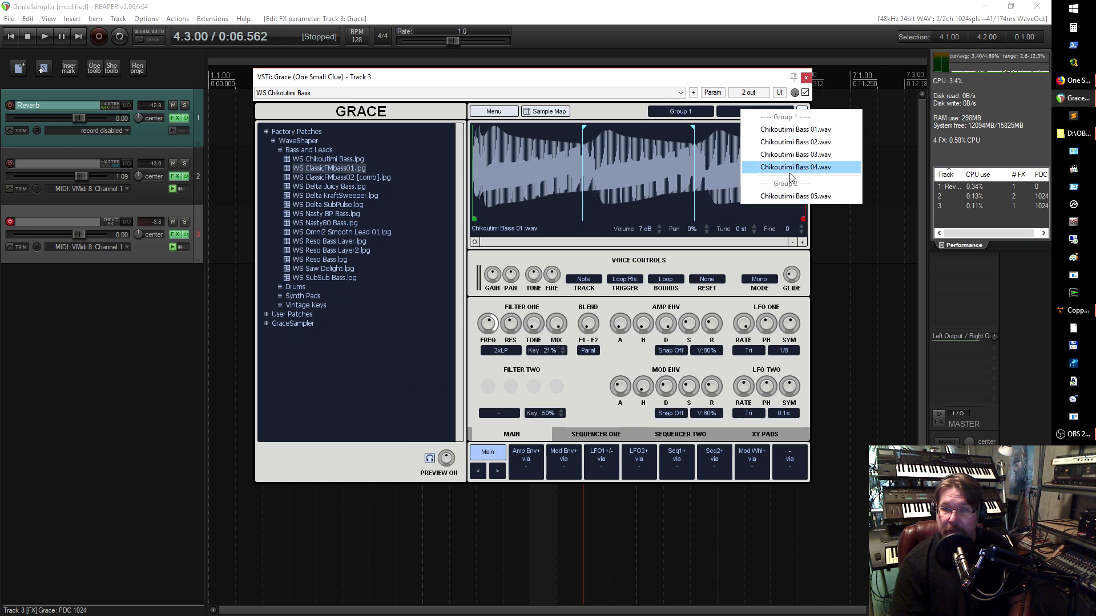
{"action": "left_click", "coordinate": [787, 136]}
{"action": "left_click", "coordinate": [761, 112]}
{"action": "left_click", "coordinate": [781, 142]}
{"action": "left_click", "coordinate": [759, 112]}
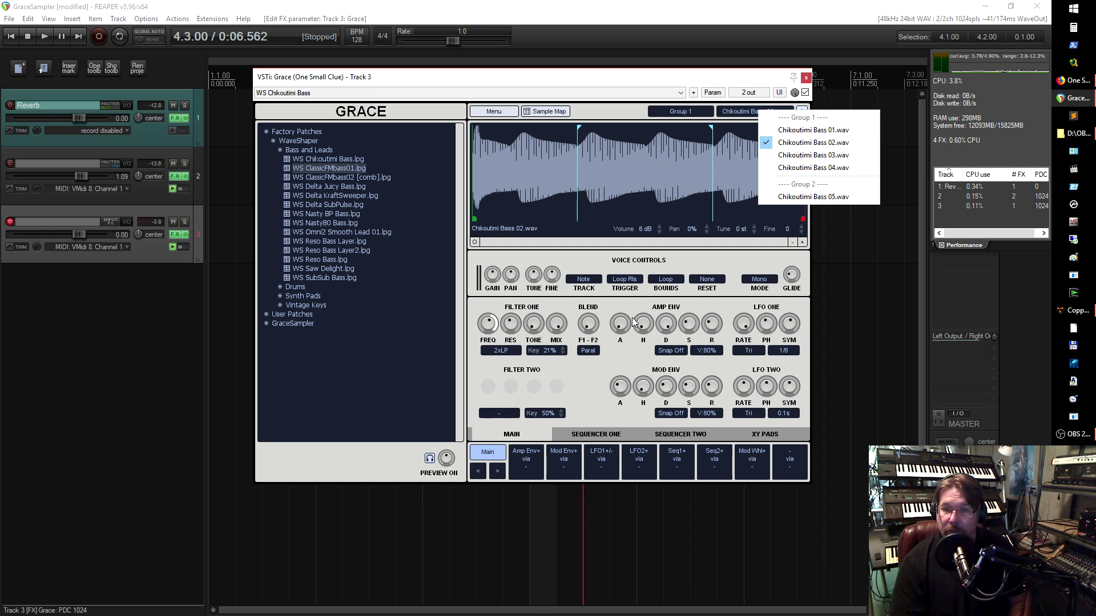
{"action": "left_click", "coordinate": [736, 117]}
{"action": "left_click", "coordinate": [735, 113]}
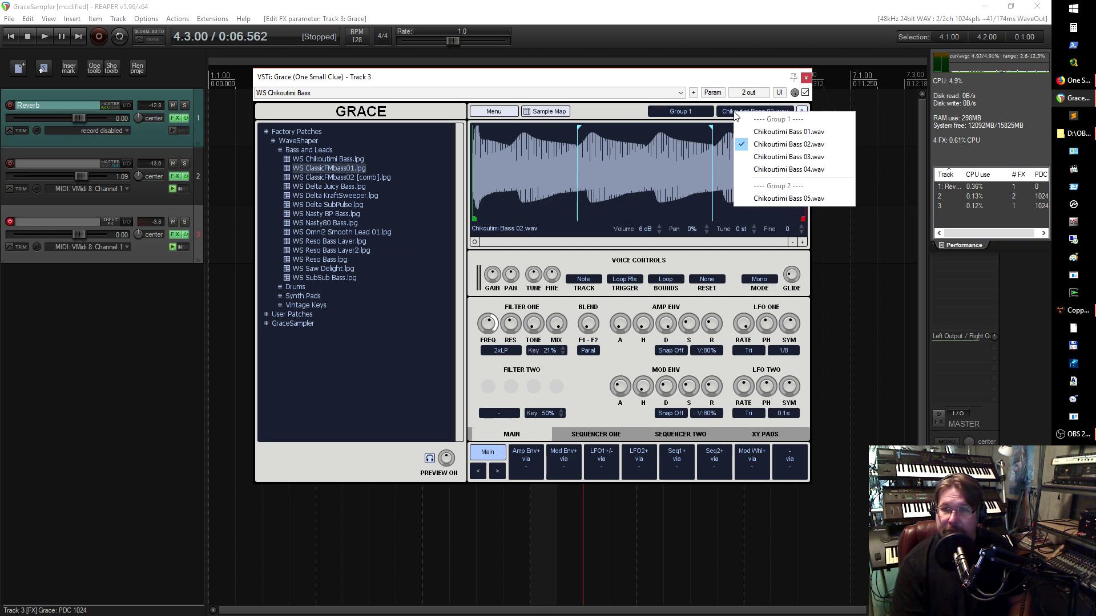
{"action": "left_click", "coordinate": [780, 199]}
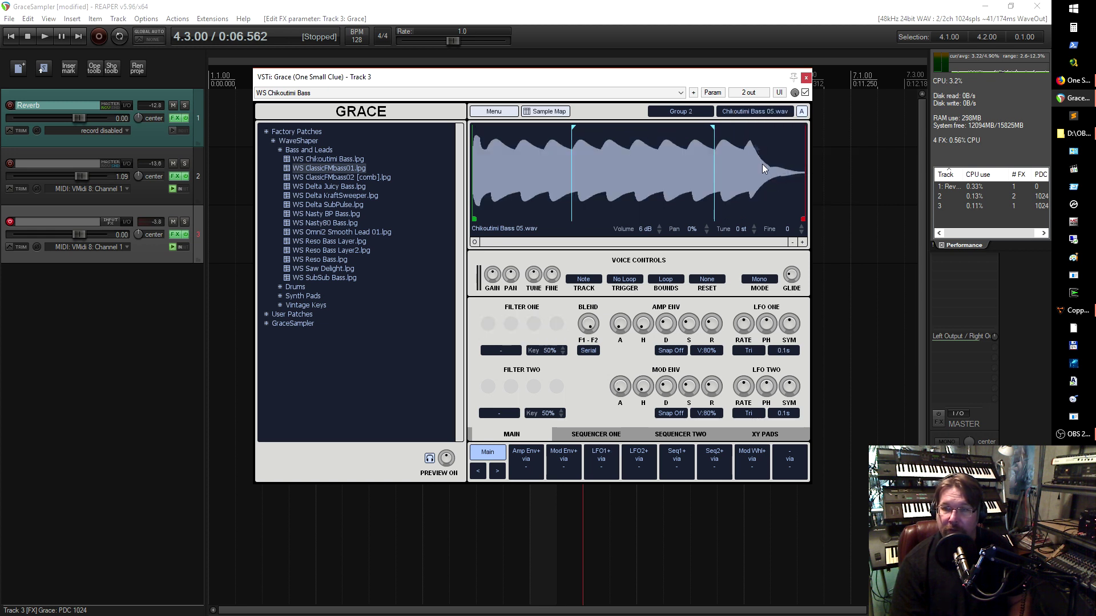
{"action": "left_click", "coordinate": [759, 109]}
{"action": "left_click", "coordinate": [622, 370]}
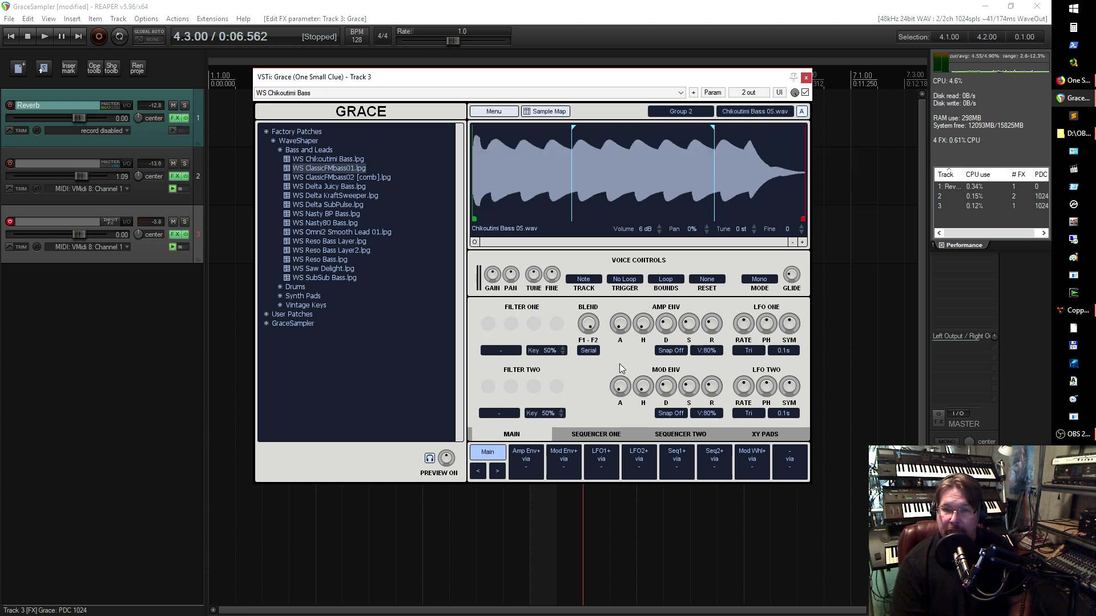
Step: Switch to Group 1 and copy its key group settings
{"action": "left_click", "coordinate": [697, 112]}
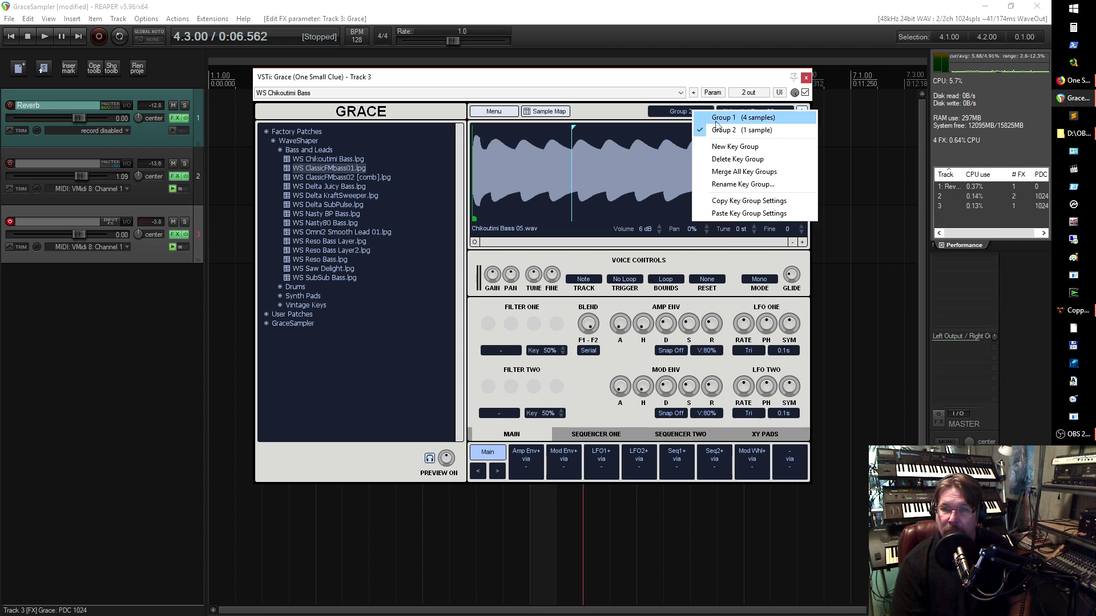
{"action": "left_click", "coordinate": [718, 118]}
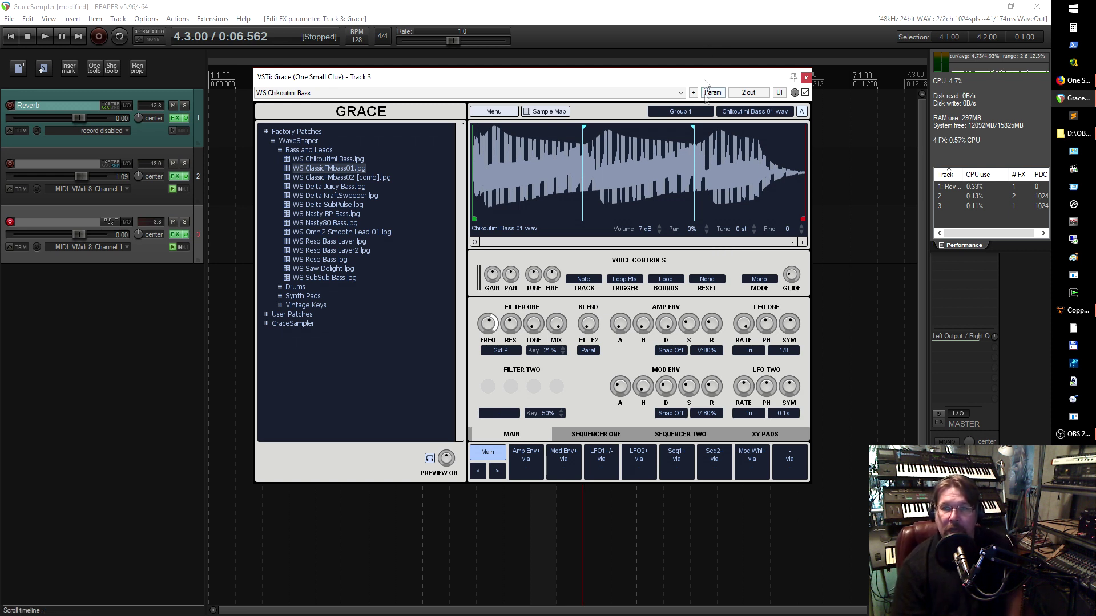
{"action": "left_click", "coordinate": [701, 113]}
{"action": "left_click", "coordinate": [755, 198]}
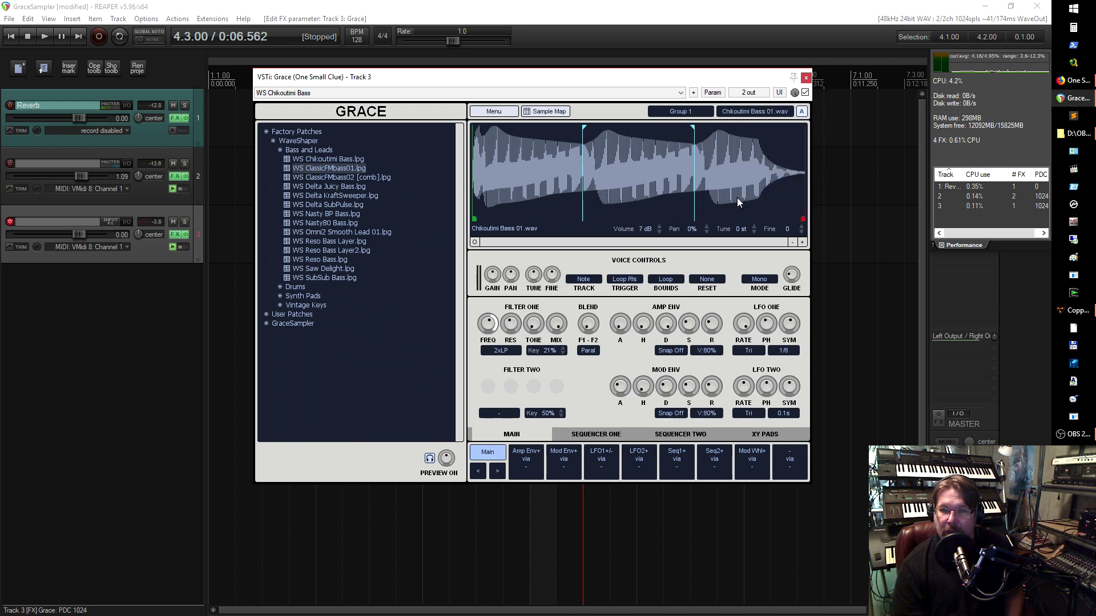
Step: Select the Chikoutimi Bass 05.wav sample and paste the copied key group settings into Group 2
{"action": "left_click", "coordinate": [745, 112]}
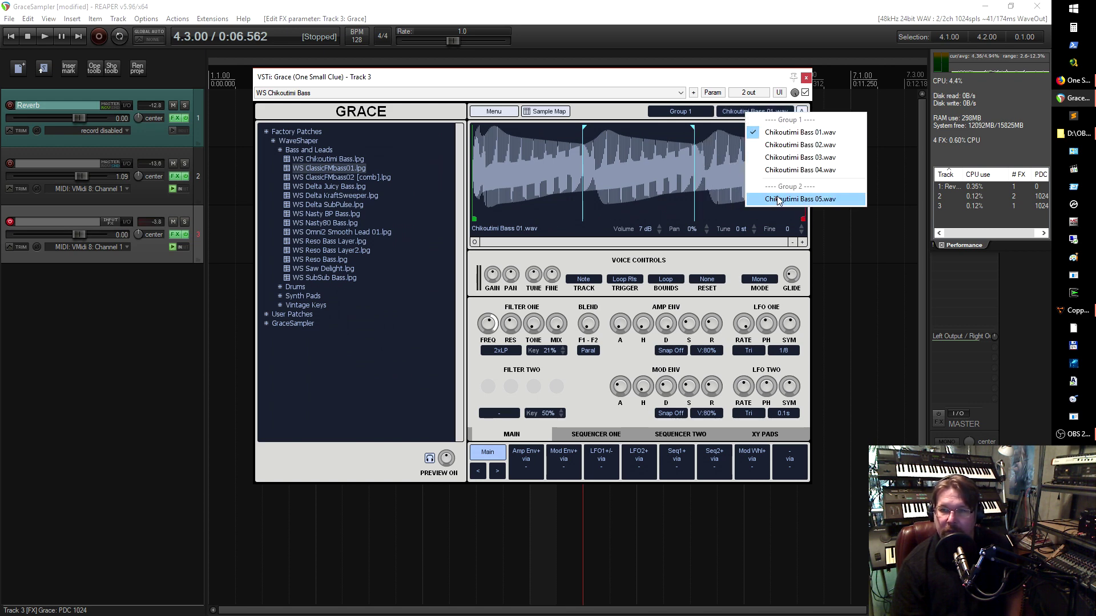
{"action": "left_click", "coordinate": [779, 199]}
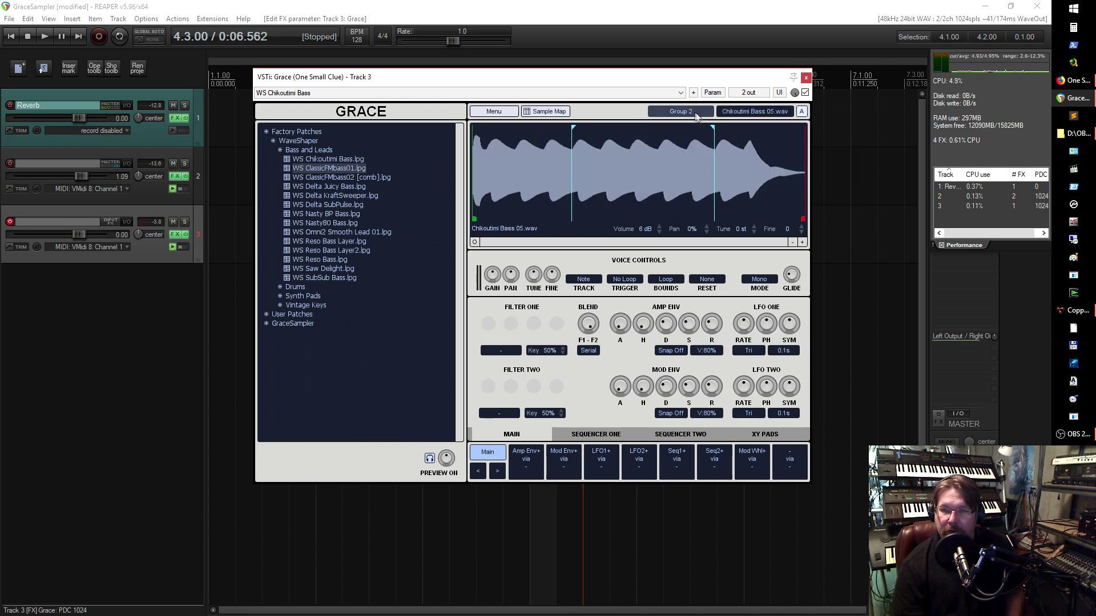
{"action": "left_click", "coordinate": [698, 113]}
{"action": "left_click", "coordinate": [746, 216]}
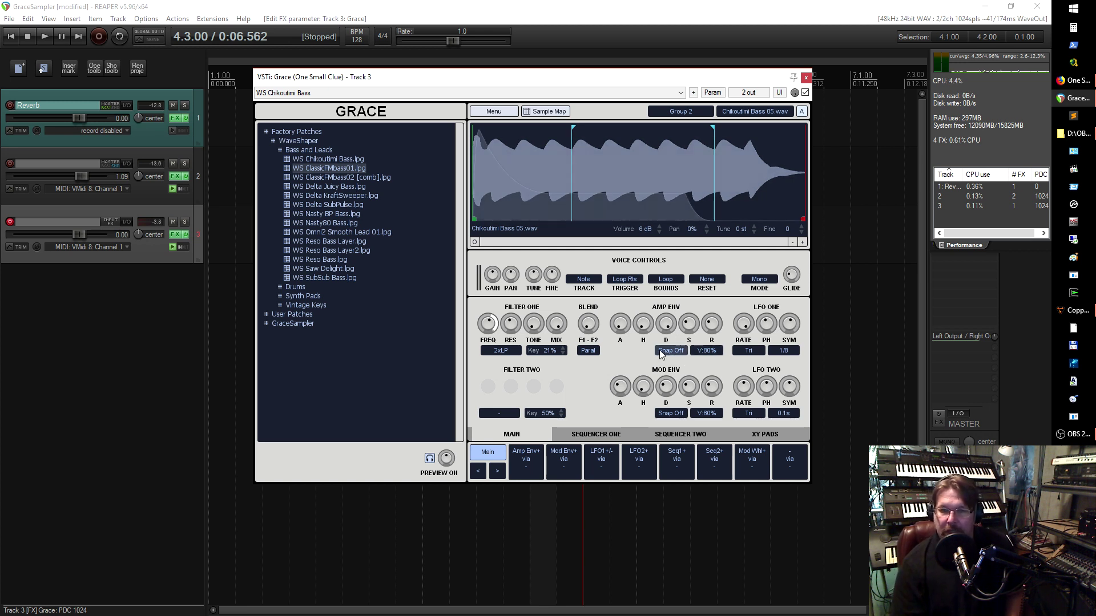
Step: Check Group 2's LFO1 modulation assignment on the Filter One frequency and close the bass track's Grace window
{"action": "mouse_move", "coordinate": [484, 324]}
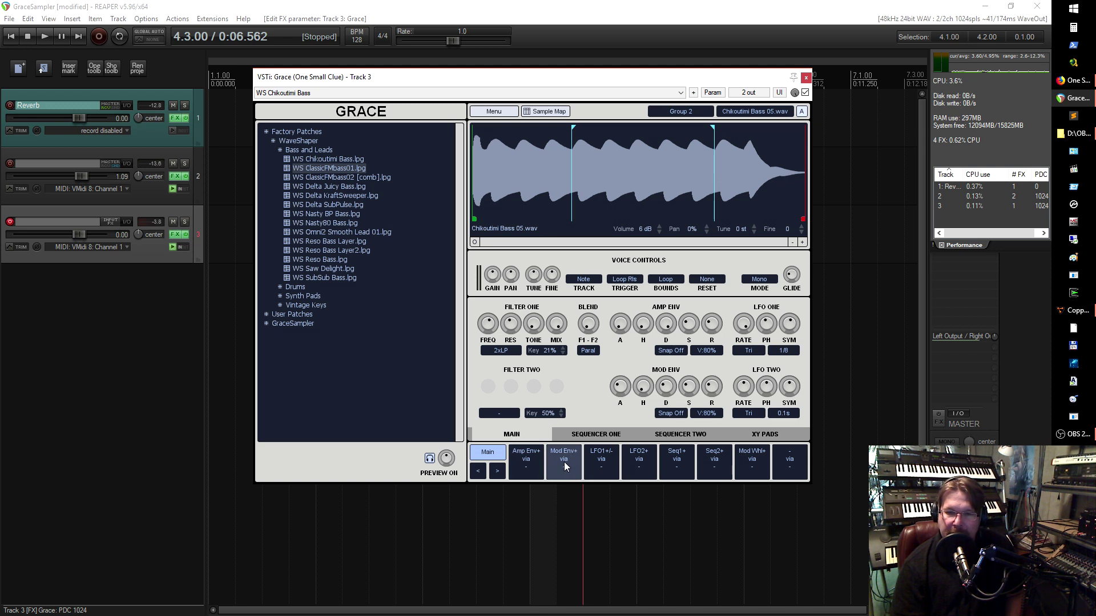
{"action": "left_click", "coordinate": [601, 460]}
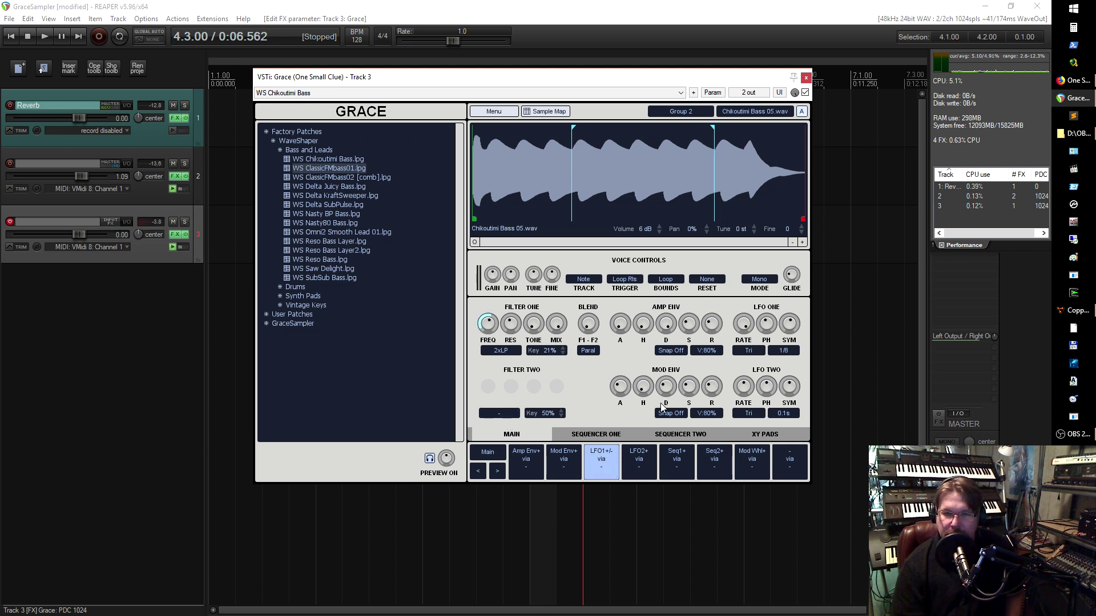
{"action": "mouse_move", "coordinate": [664, 398]}
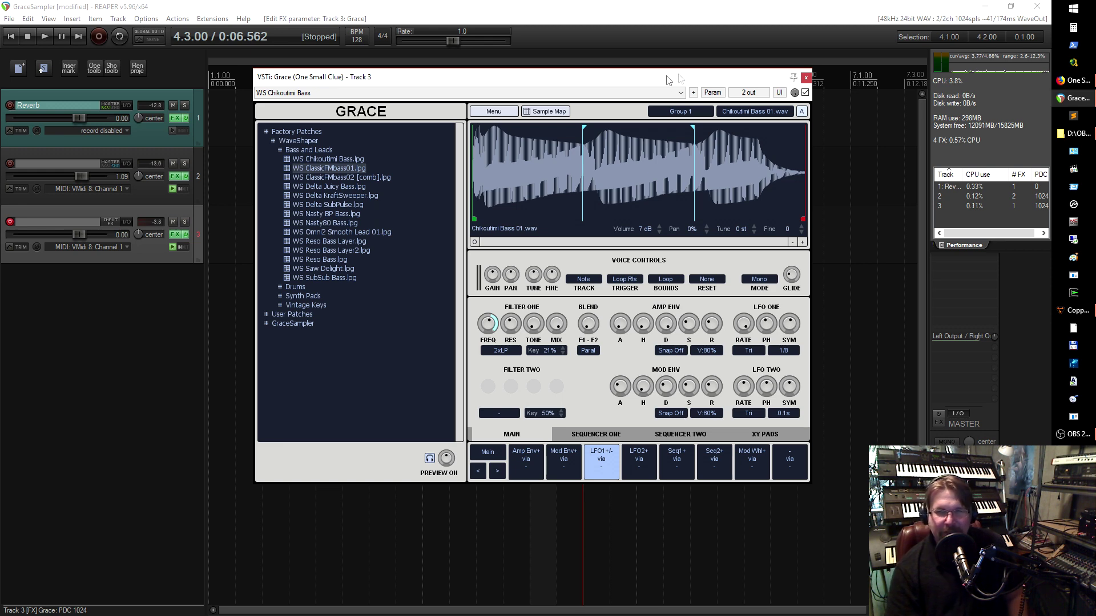
{"action": "left_click_drag", "start_coordinate": [626, 82], "coordinate": [627, 97]}
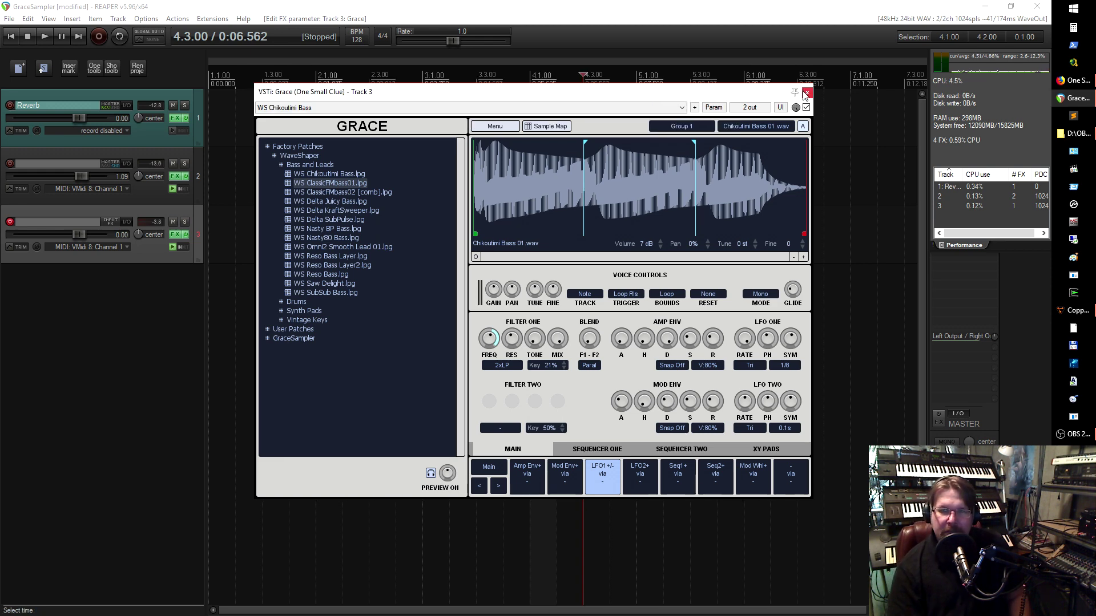
{"action": "left_click", "coordinate": [805, 93]}
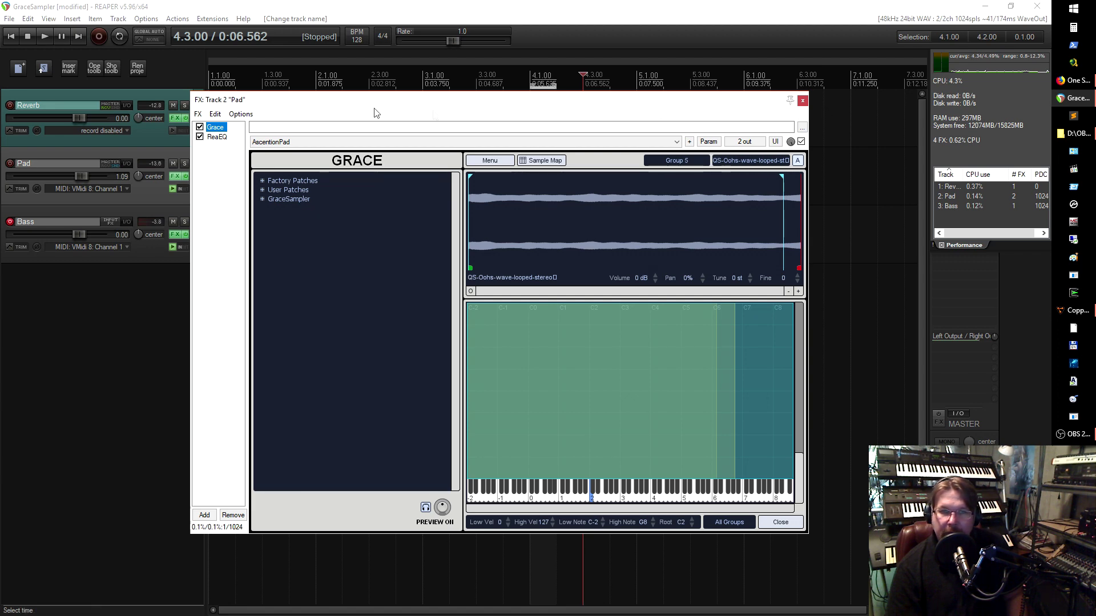
Step: Close the AscentionPad patch's sample map on the Pad track and examine the samples and settings of Groups 1, 2 and 3
{"action": "left_click", "coordinate": [556, 162]}
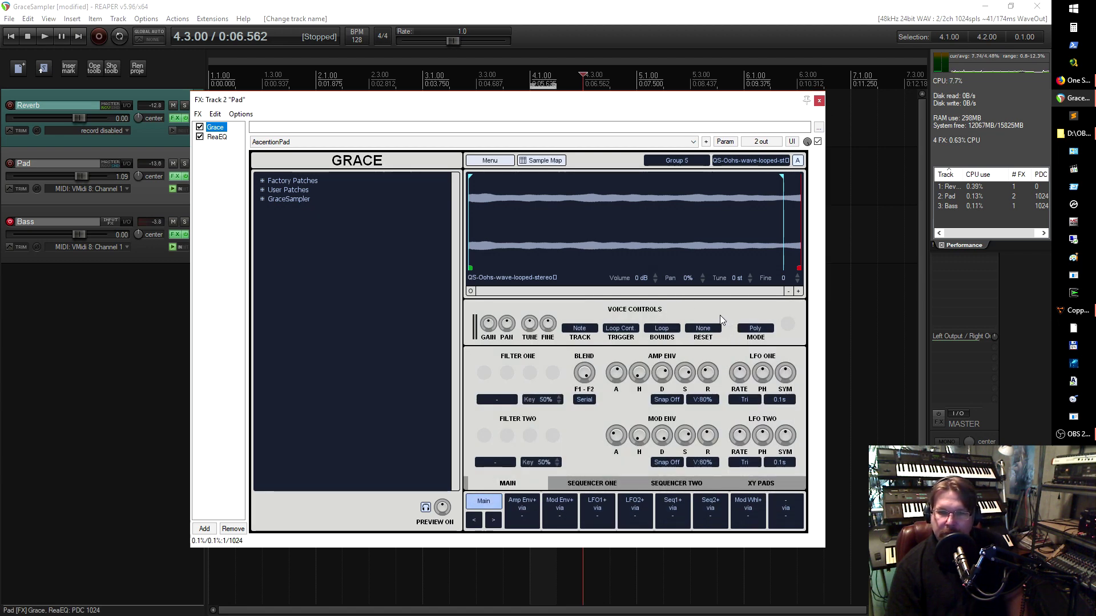
{"action": "left_click", "coordinate": [764, 160]}
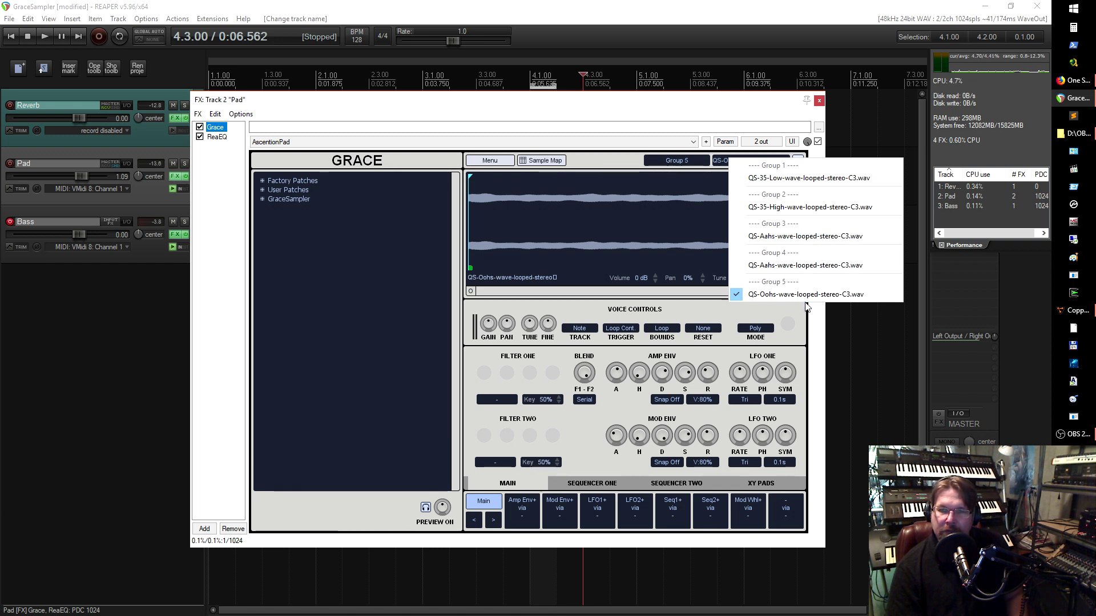
{"action": "left_click", "coordinate": [745, 157]}
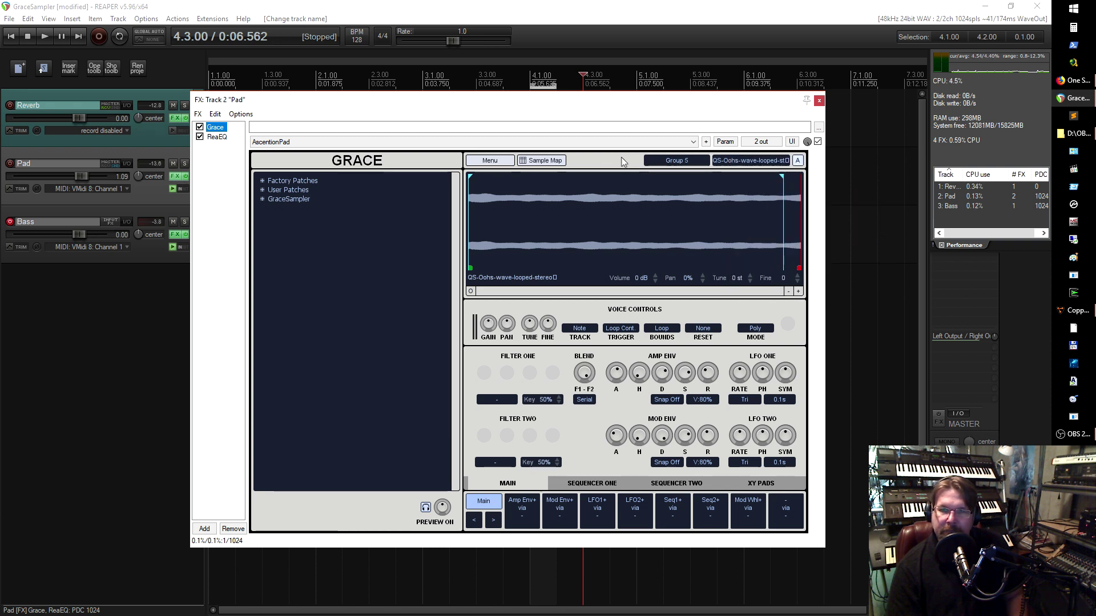
{"action": "left_click", "coordinate": [742, 160]}
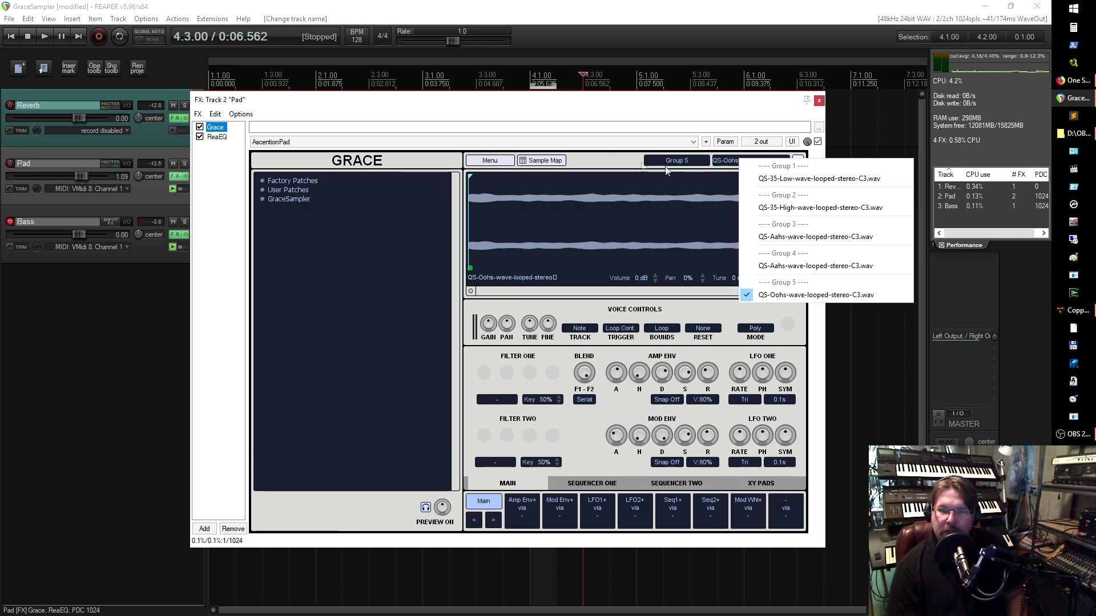
{"action": "left_click", "coordinate": [759, 178]}
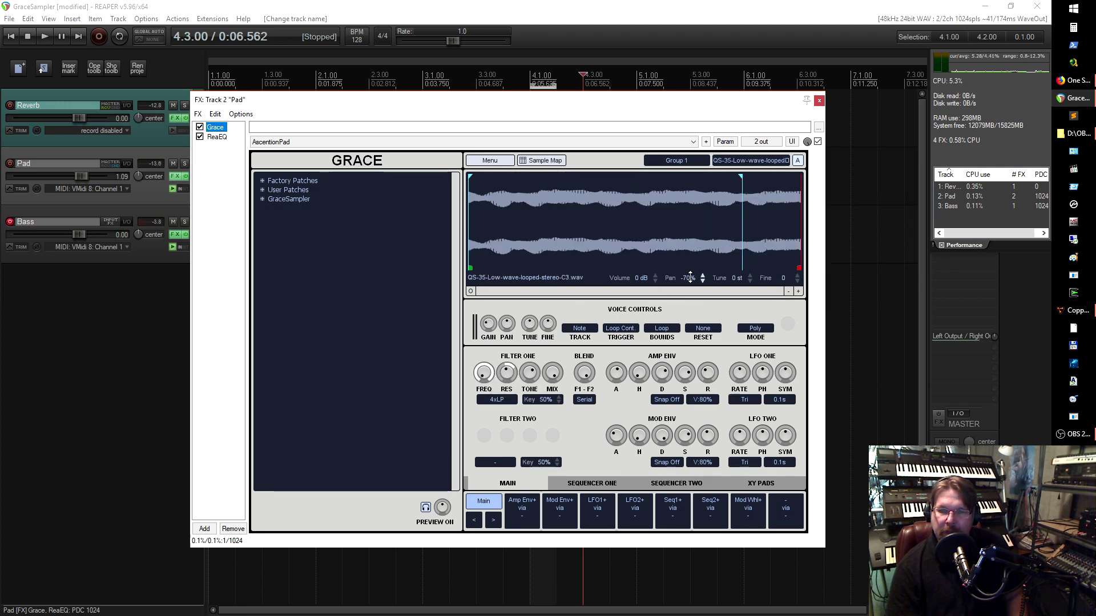
{"action": "left_click", "coordinate": [747, 161]}
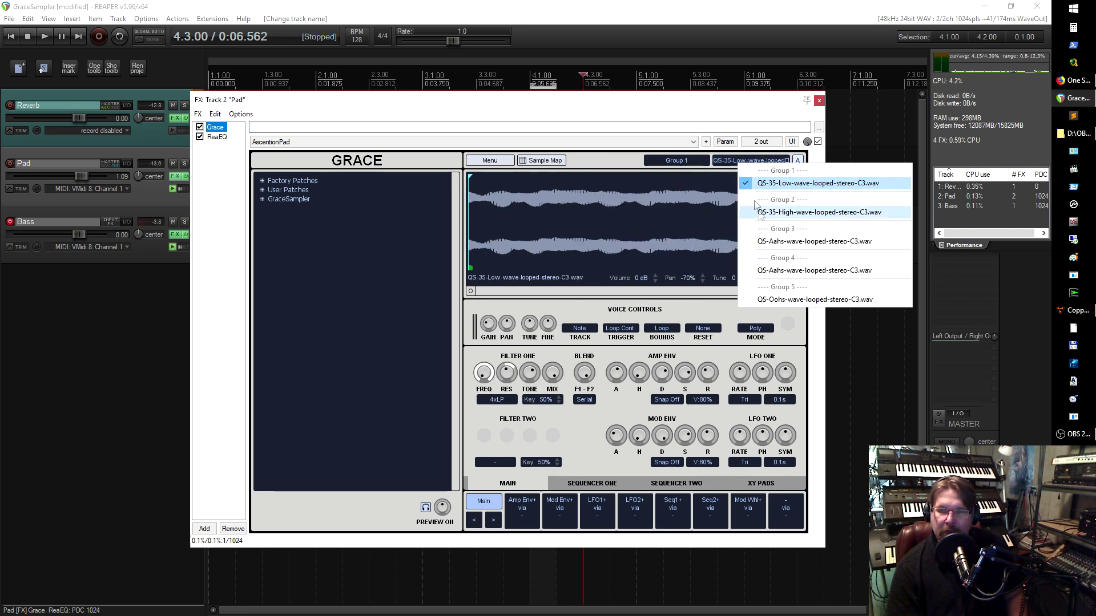
{"action": "left_click", "coordinate": [762, 214]}
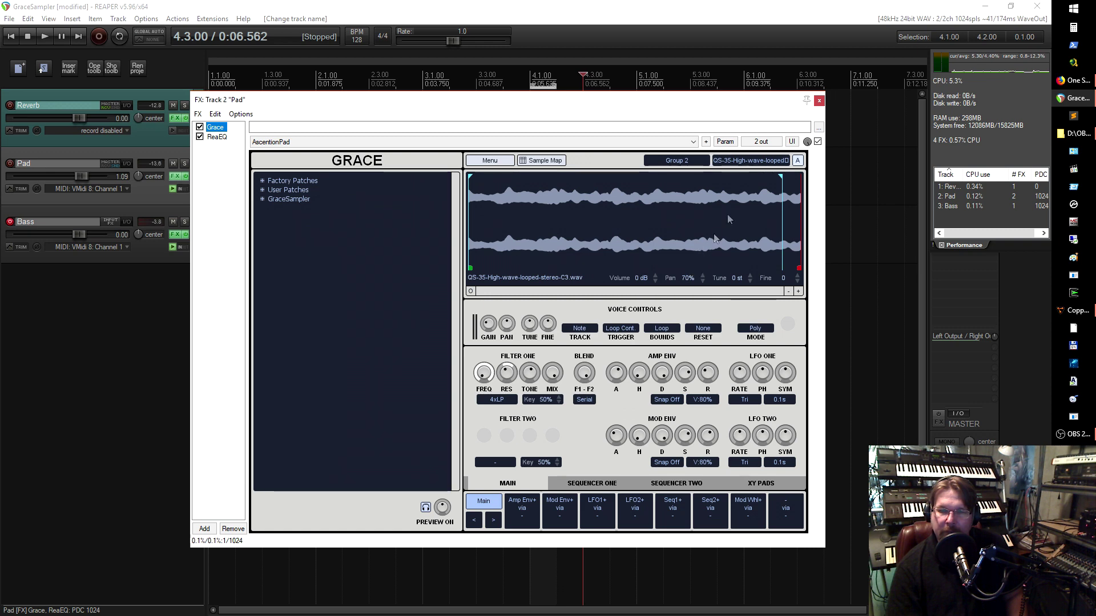
{"action": "left_click", "coordinate": [750, 161]}
{"action": "left_click", "coordinate": [765, 248]}
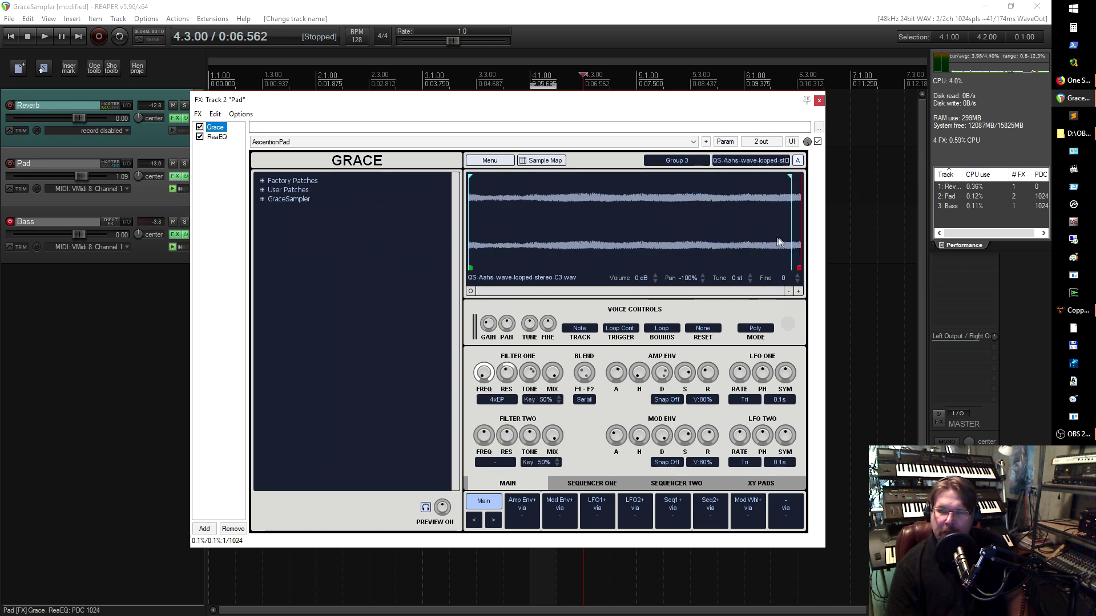
Step: Examine the samples and settings of Groups 4 and 5, comparing the Aahs sample's pan between Groups 3 and 4
{"action": "left_click", "coordinate": [750, 160]}
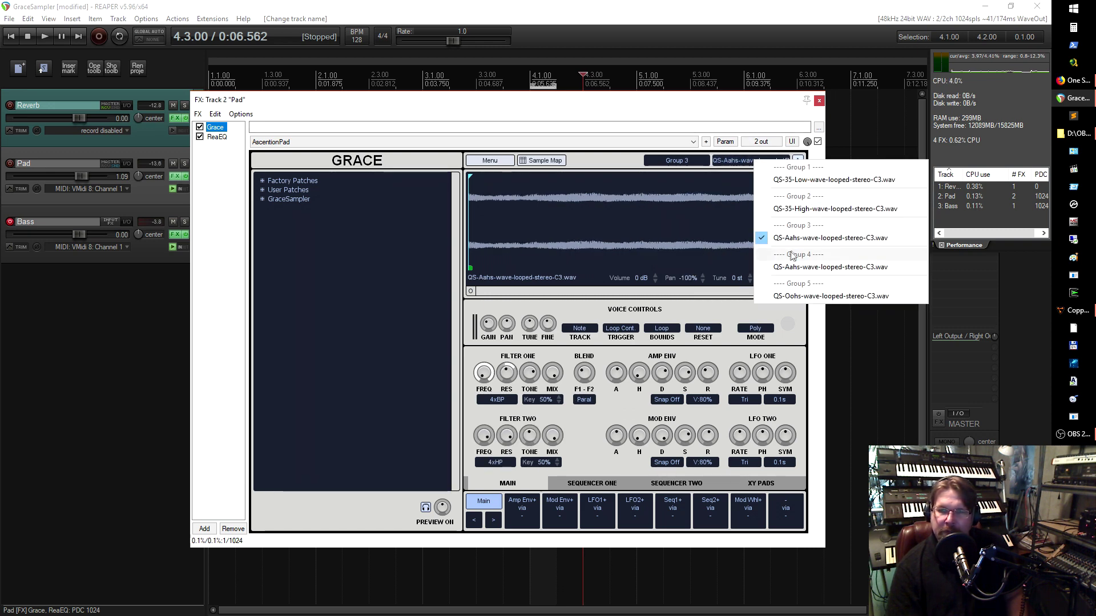
{"action": "left_click", "coordinate": [735, 154]}
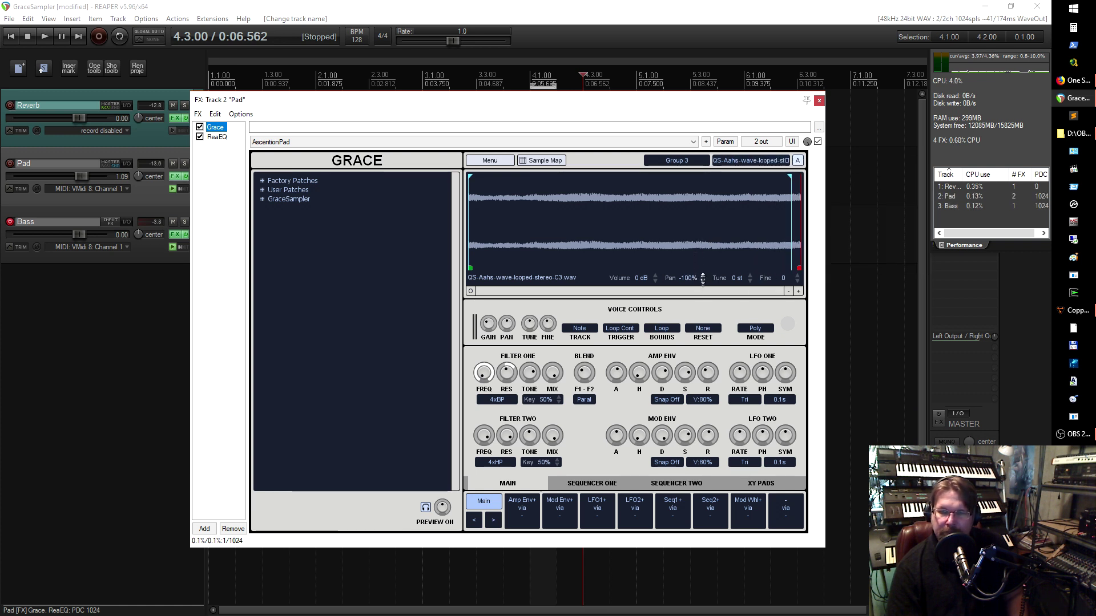
{"action": "left_click", "coordinate": [725, 162]}
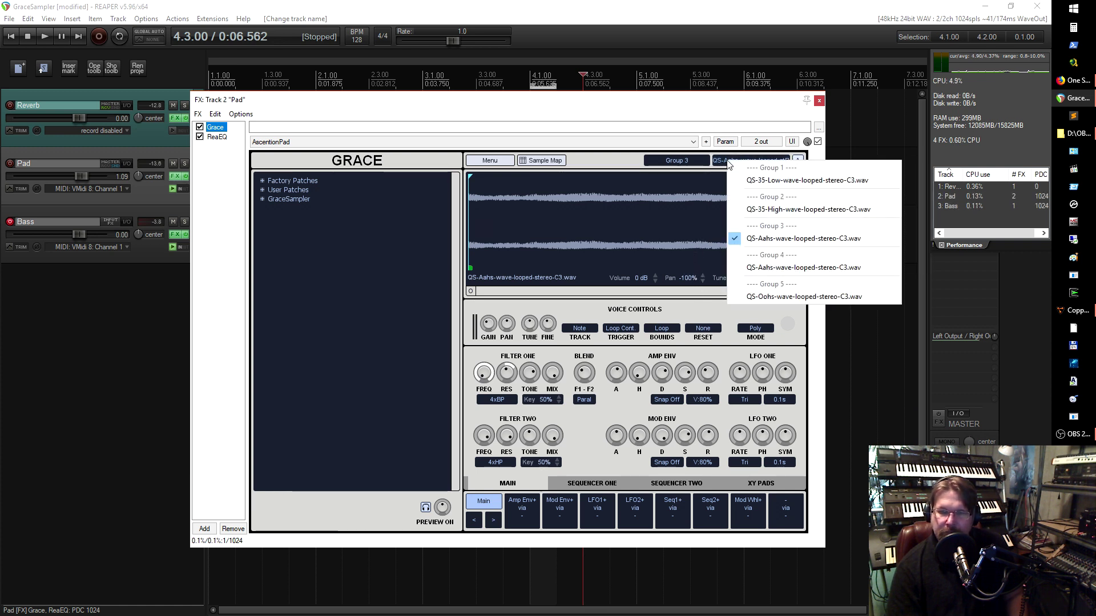
{"action": "left_click", "coordinate": [785, 267]}
{"action": "left_click", "coordinate": [757, 159]}
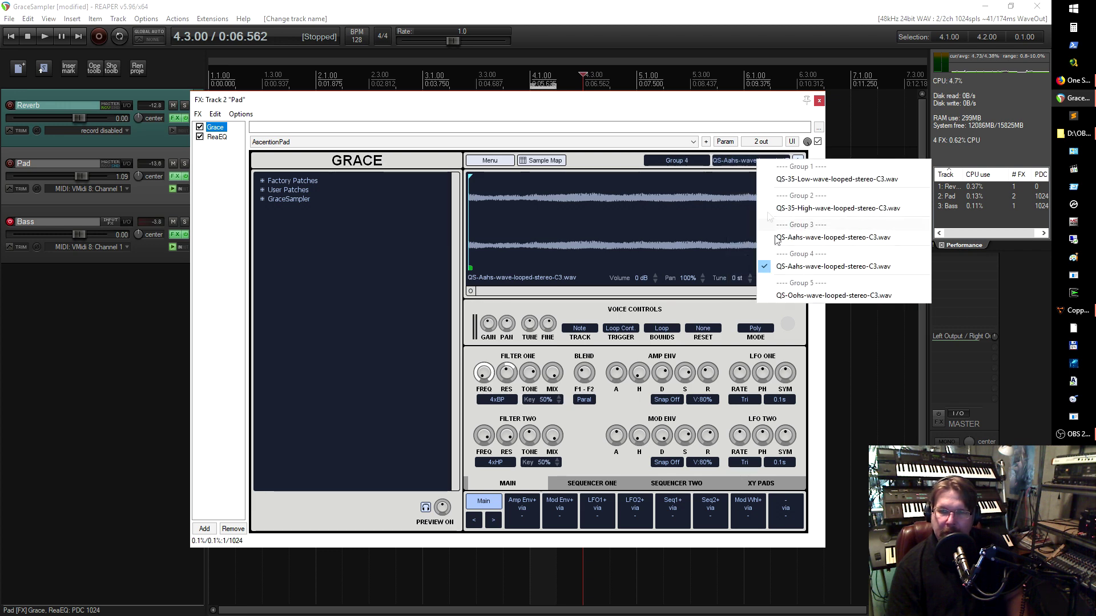
{"action": "left_click", "coordinate": [795, 292]}
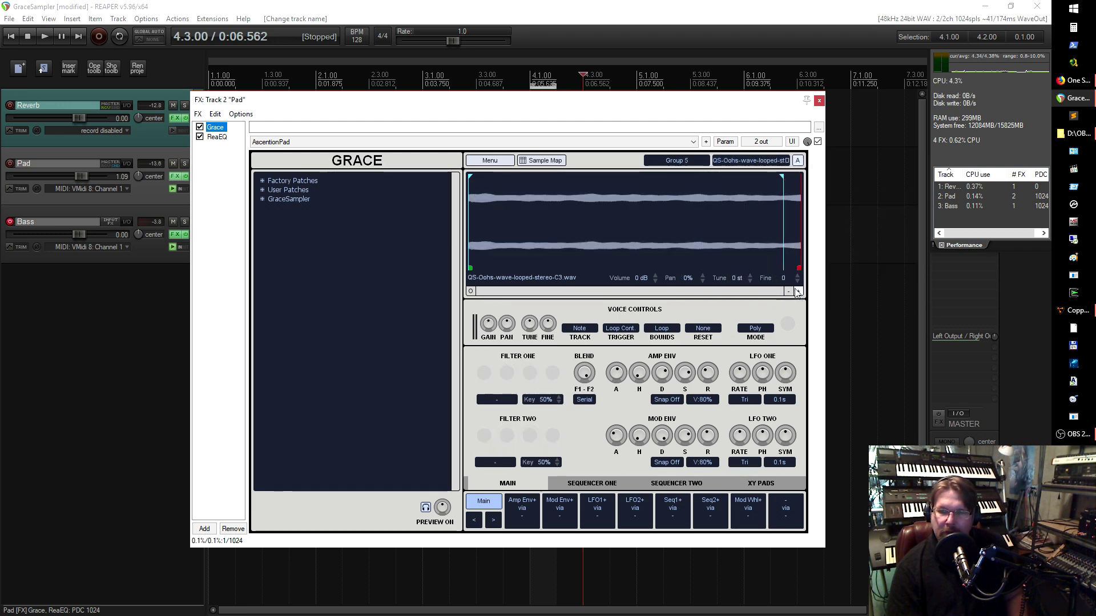
{"action": "left_click", "coordinate": [727, 164]}
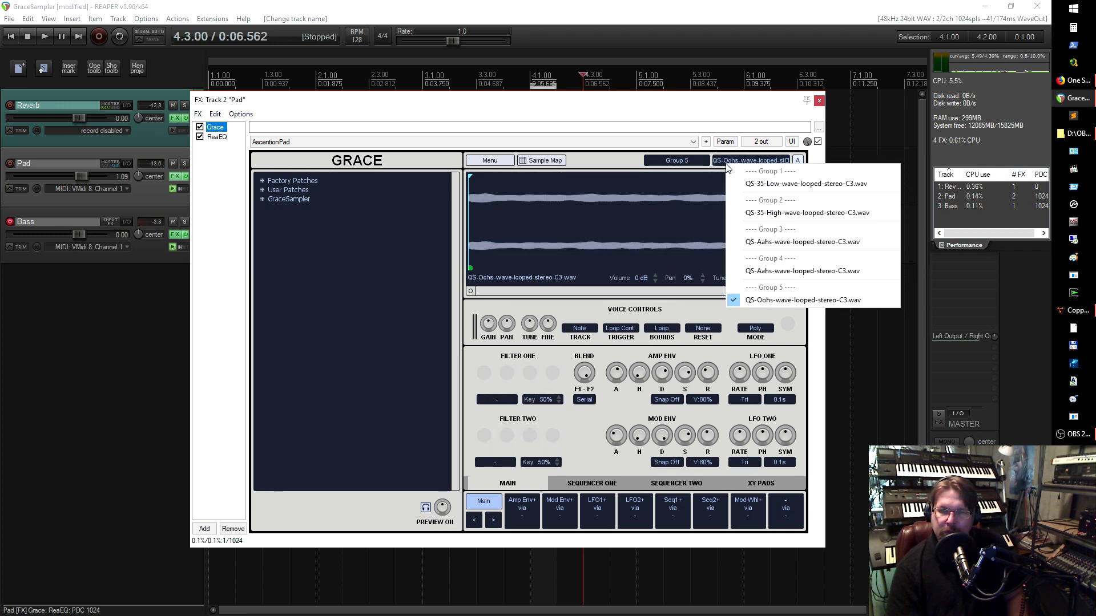
{"action": "left_click", "coordinate": [813, 301]}
Step: Arm the Pad track for recording and return to its Grace window
{"action": "left_click", "coordinate": [135, 199]}
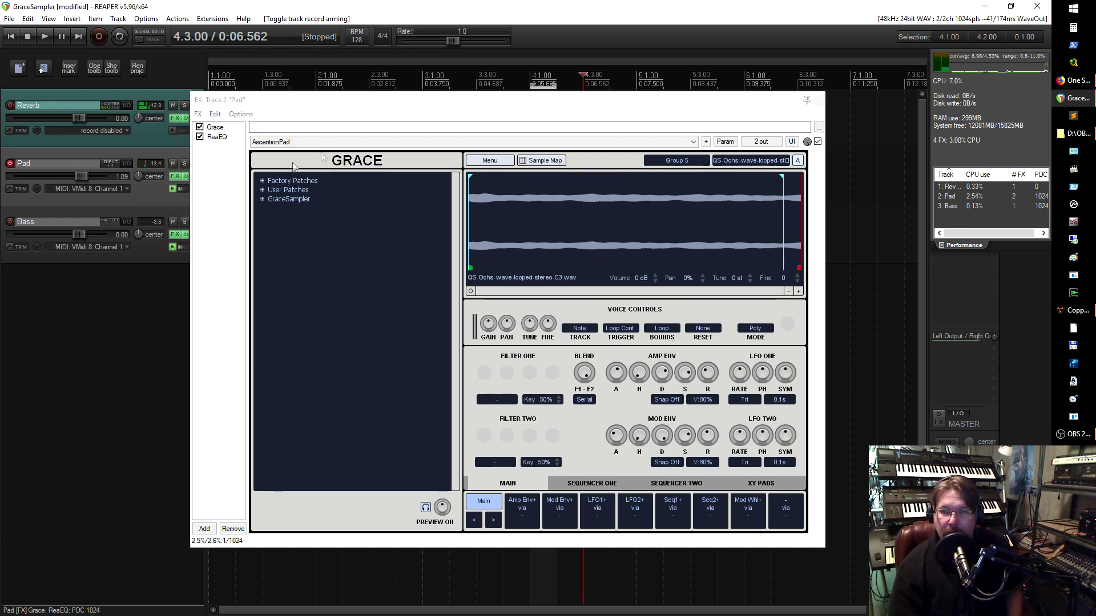
{"action": "left_click", "coordinate": [707, 121]}
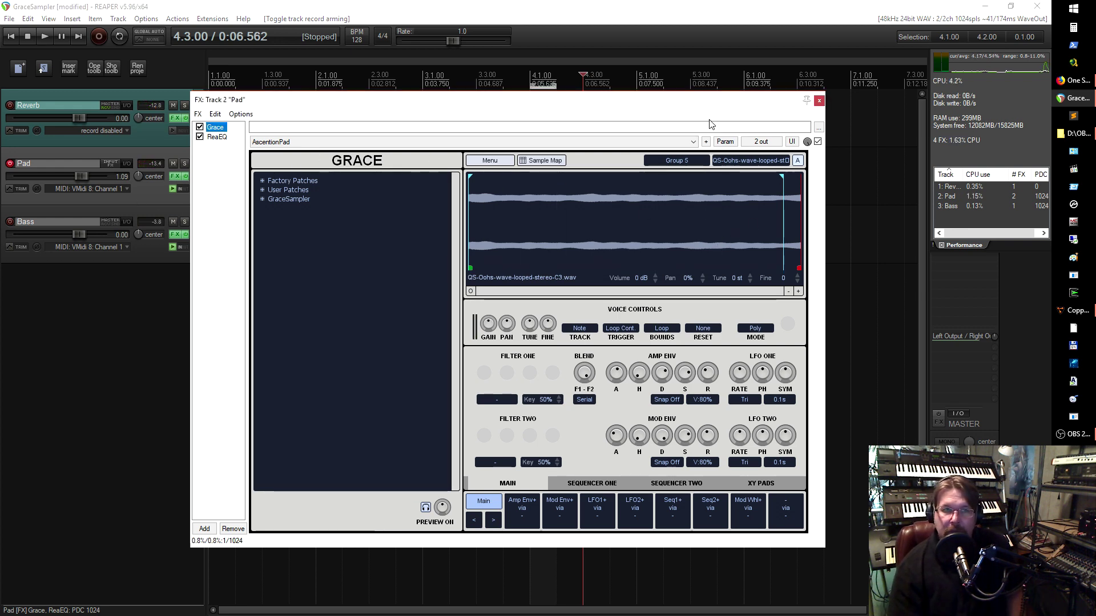
{"action": "left_click_drag", "start_coordinate": [689, 108], "coordinate": [735, 95]}
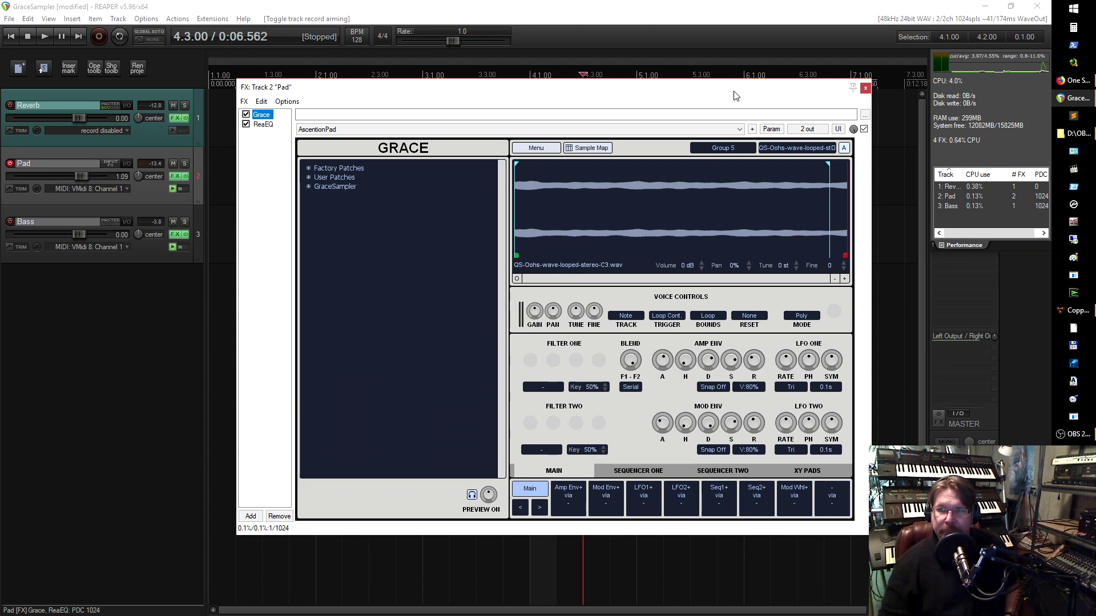
{"action": "left_click_drag", "start_coordinate": [736, 95], "coordinate": [735, 96]}
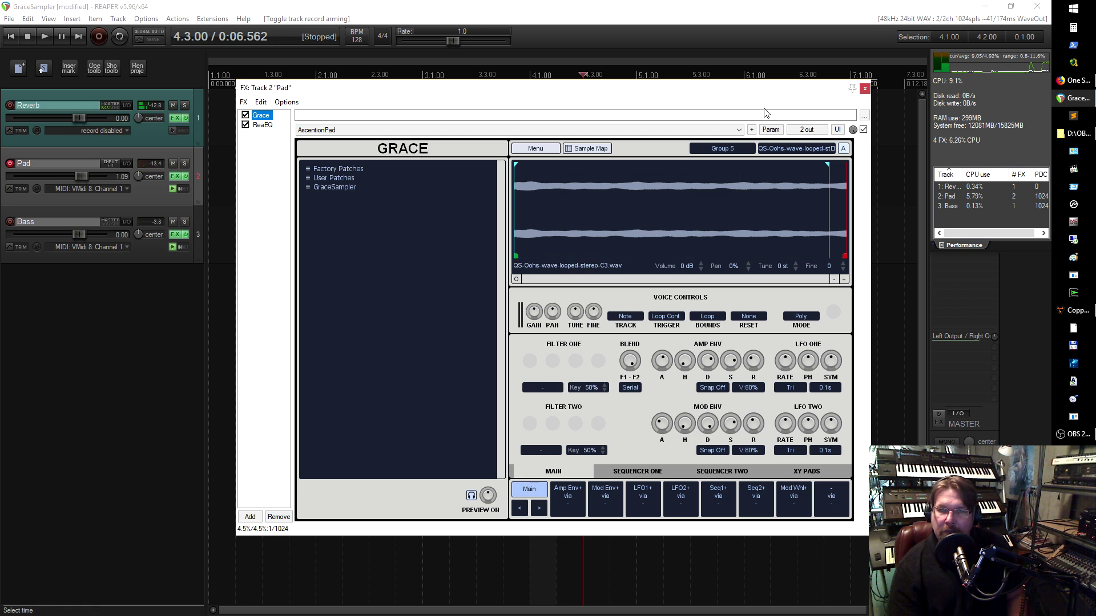
{"action": "mouse_move", "coordinate": [748, 98]}
{"action": "left_mouse_down"}
{"action": "mouse_move", "coordinate": [776, 101]}
{"action": "mouse_move", "coordinate": [753, 105]}
{"action": "left_mouse_up"}
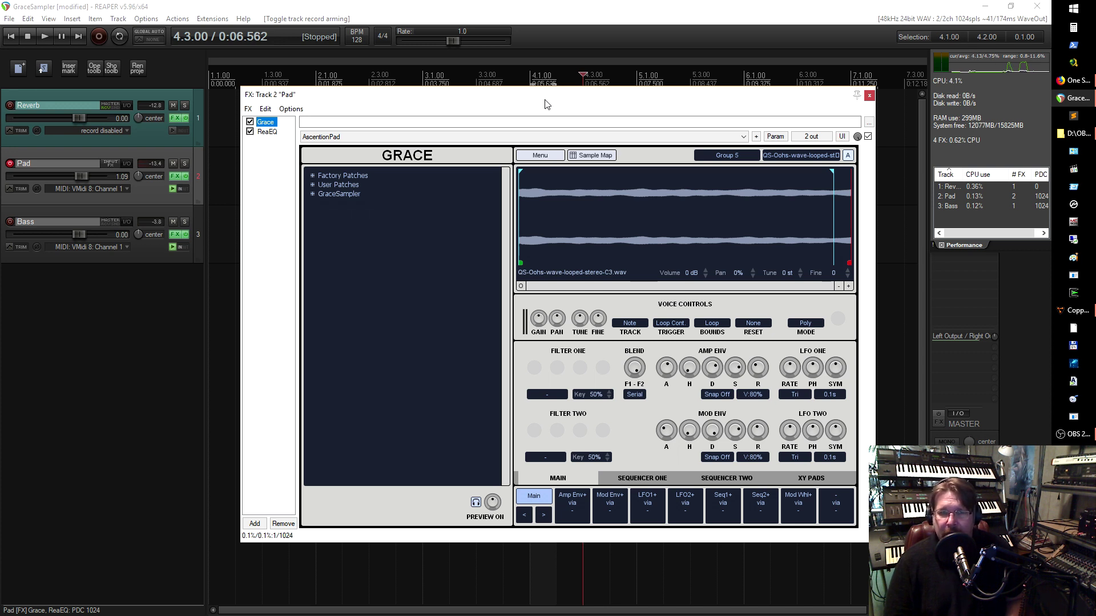
{"action": "left_click_drag", "start_coordinate": [545, 100], "coordinate": [530, 82]}
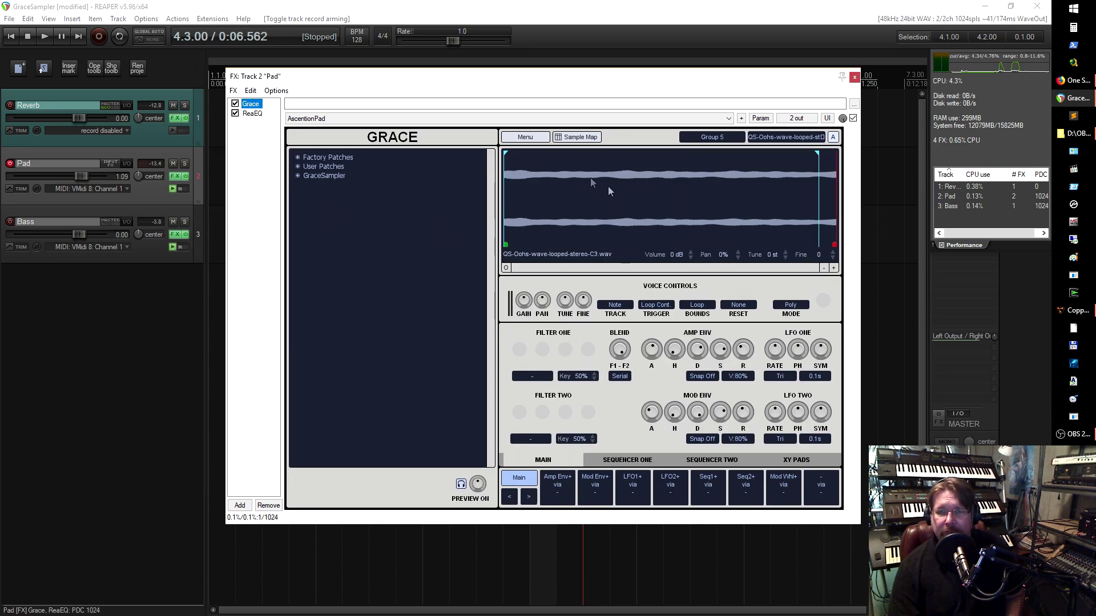
{"action": "mouse_move", "coordinate": [665, 80]}
{"action": "left_mouse_down"}
{"action": "mouse_move", "coordinate": [709, 86]}
{"action": "mouse_move", "coordinate": [683, 92]}
{"action": "left_mouse_up"}
Step: Expand User Patches and GraceSampler in the patch browser, and view its folder selection dialog without choosing a folder
{"action": "left_click", "coordinate": [317, 179]}
{"action": "left_click", "coordinate": [312, 196]}
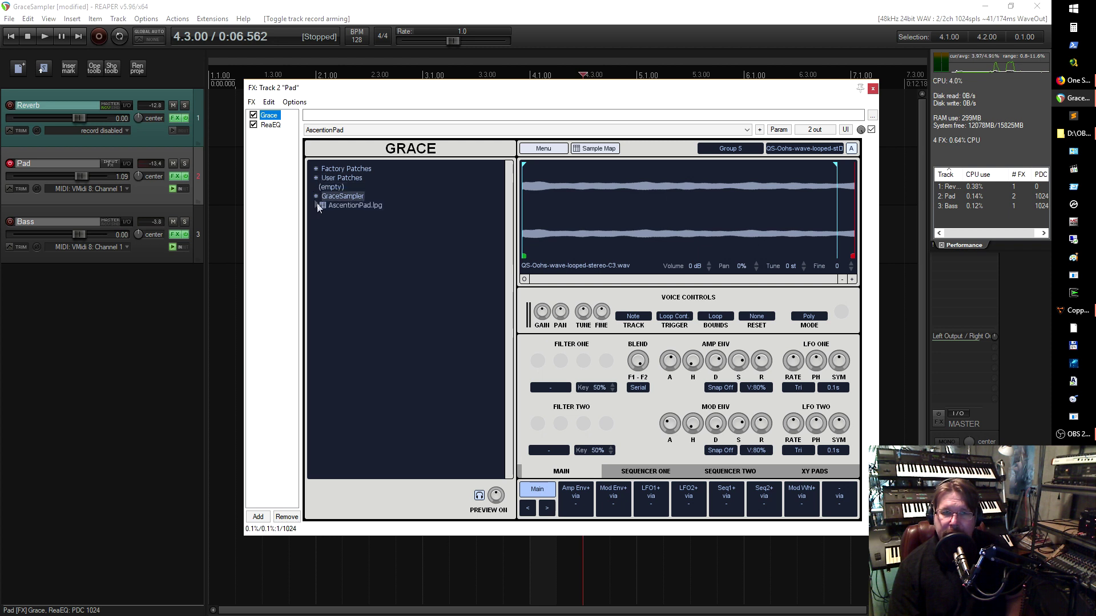
{"action": "right_click", "coordinate": [351, 241]}
{"action": "right_click", "coordinate": [359, 239]}
{"action": "right_click", "coordinate": [364, 241]}
{"action": "left_click", "coordinate": [393, 251]}
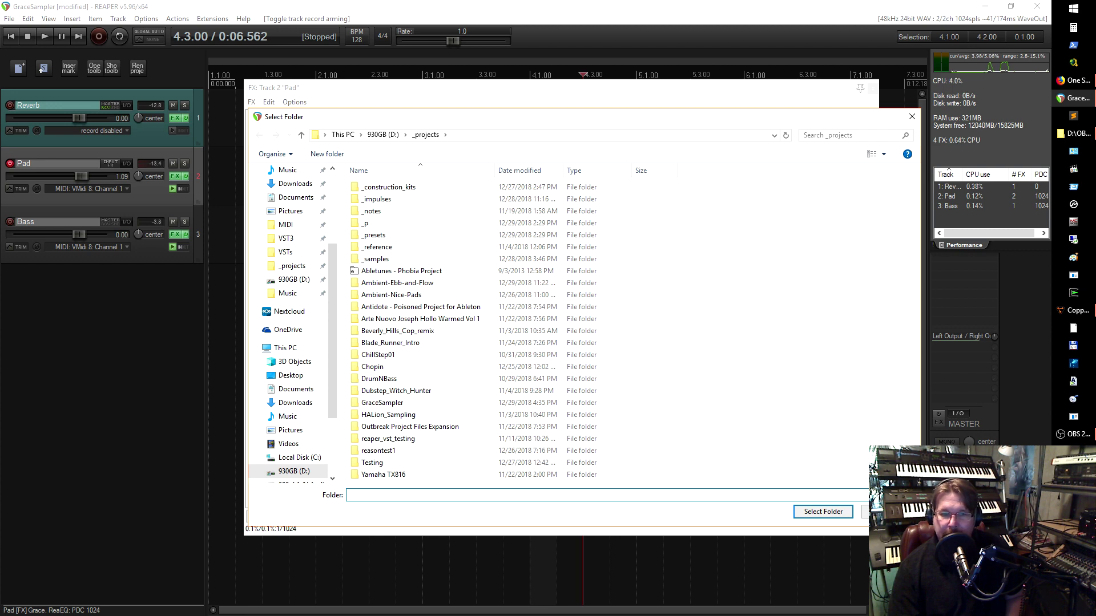
{"action": "left_click", "coordinate": [873, 512]}
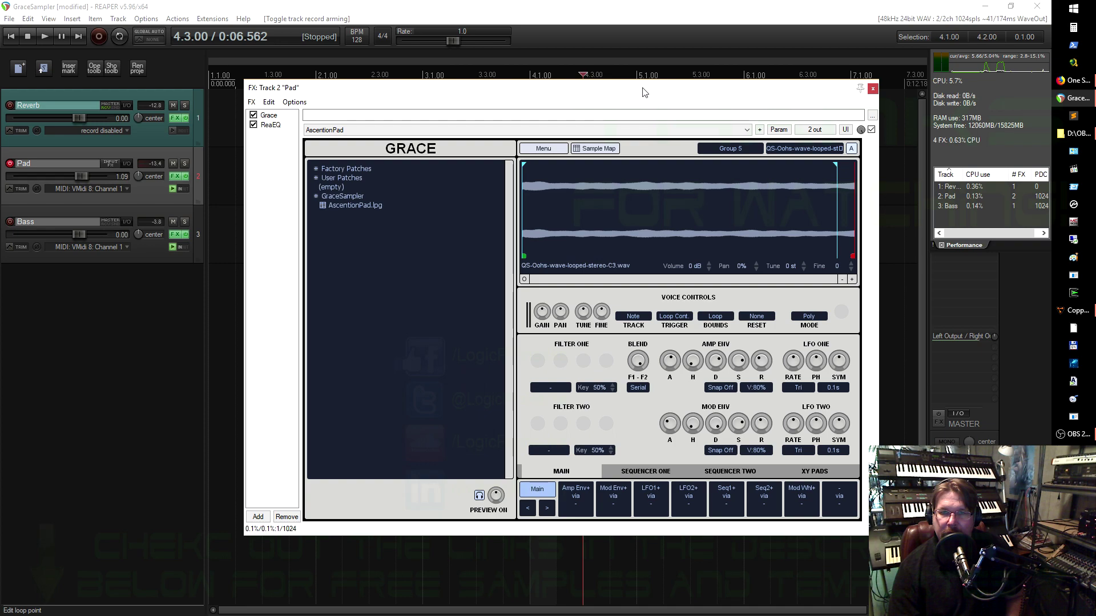
{"action": "left_click_drag", "start_coordinate": [643, 93], "coordinate": [628, 97]}
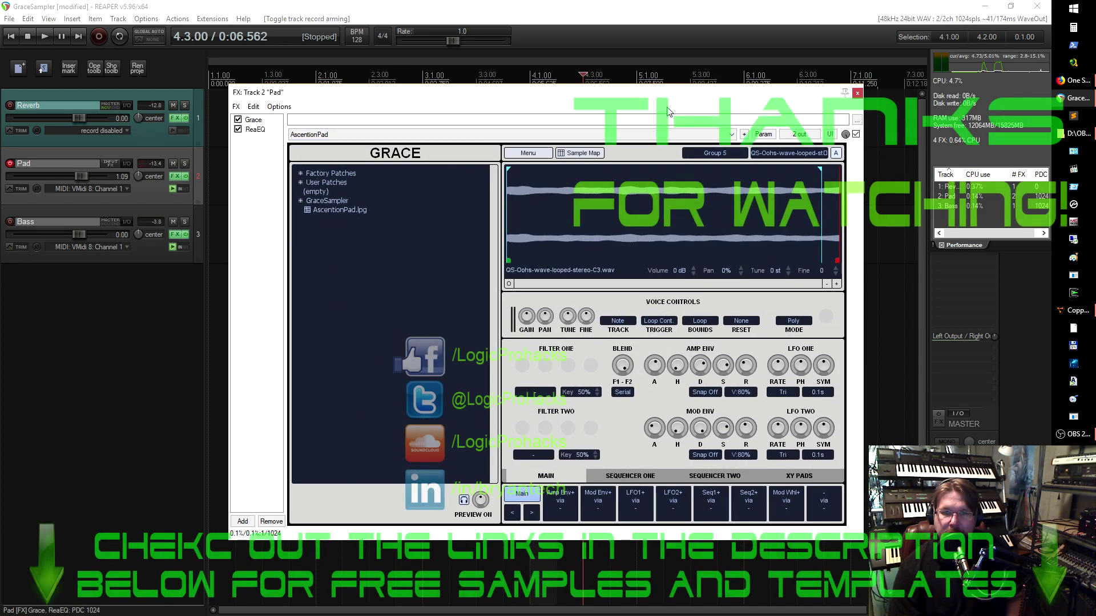
{"action": "left_click_drag", "start_coordinate": [652, 93], "coordinate": [660, 98]}
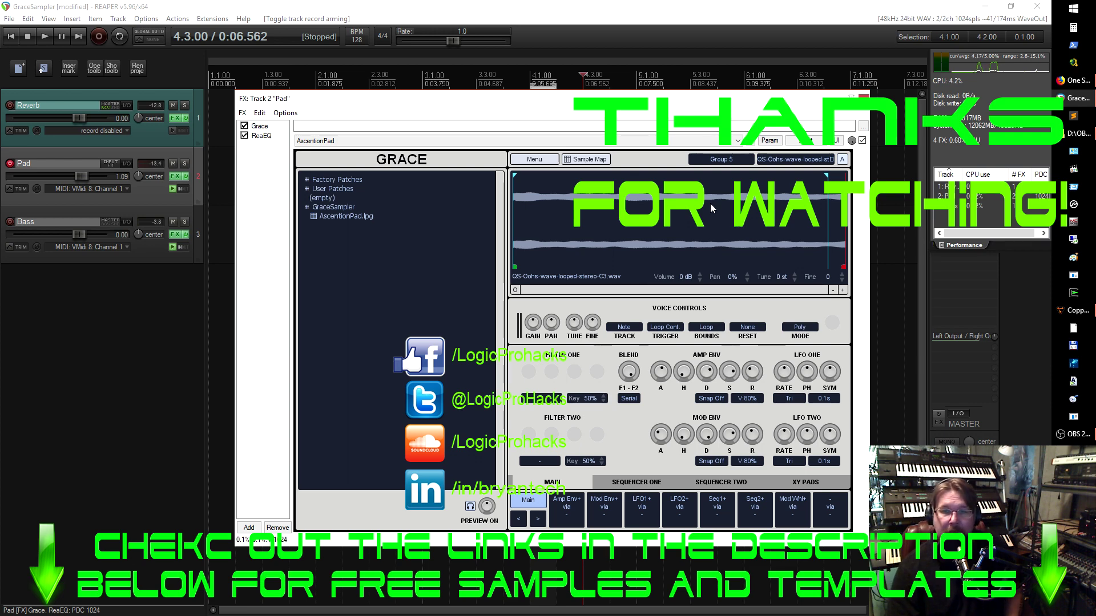
{"action": "left_click_drag", "start_coordinate": [672, 103], "coordinate": [687, 108]}
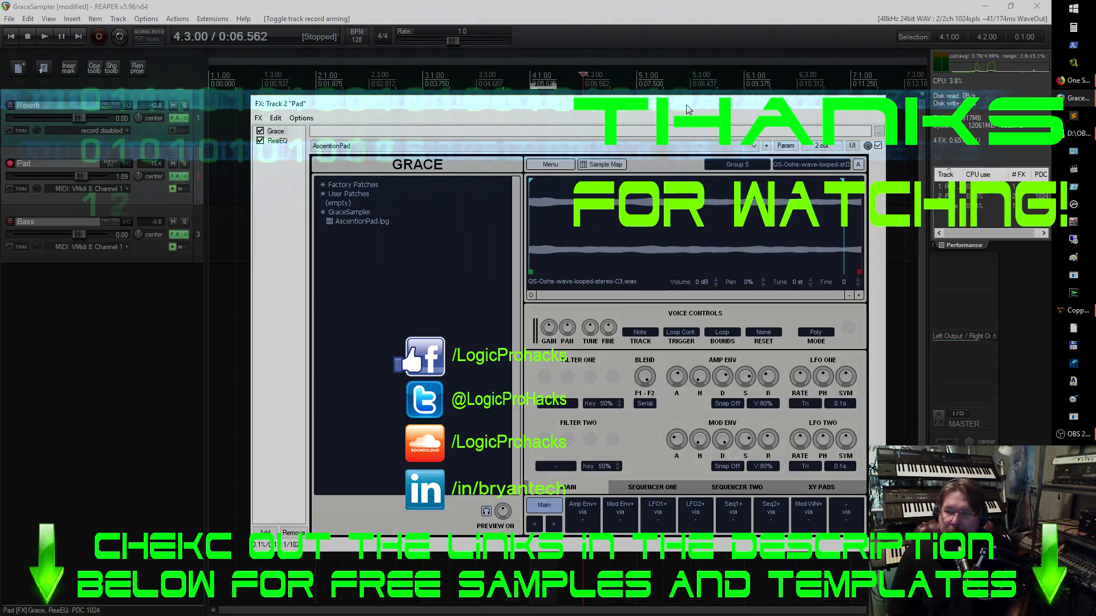